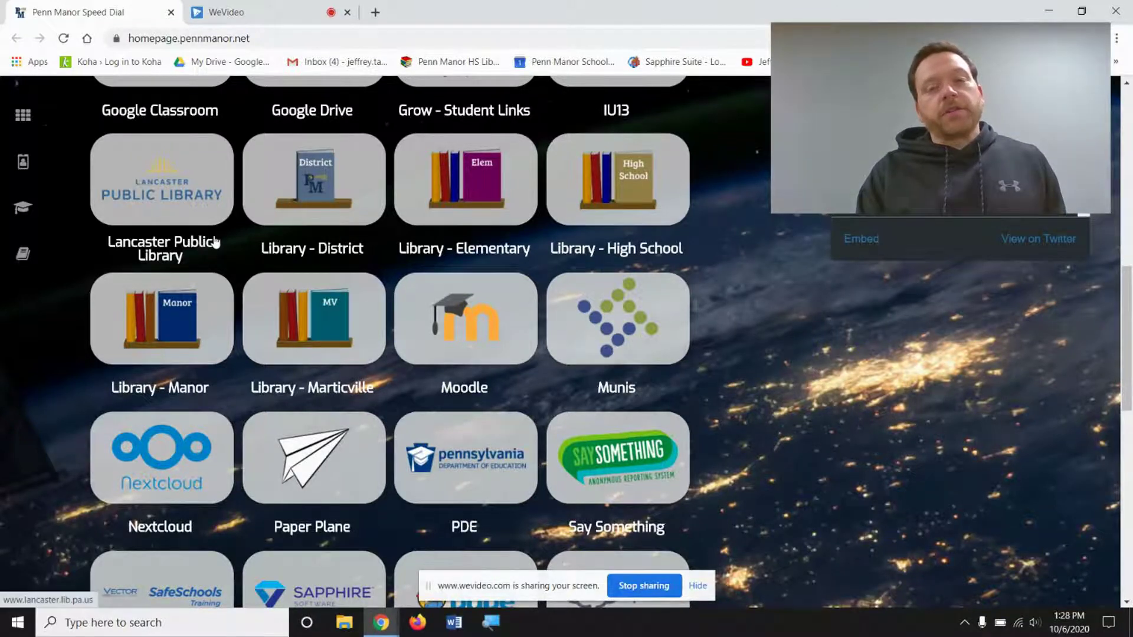
# Open the high school library site from the Penn Manor Speed Dial page and go to its Databases page.
pyautogui.scroll(10, 215, 243)
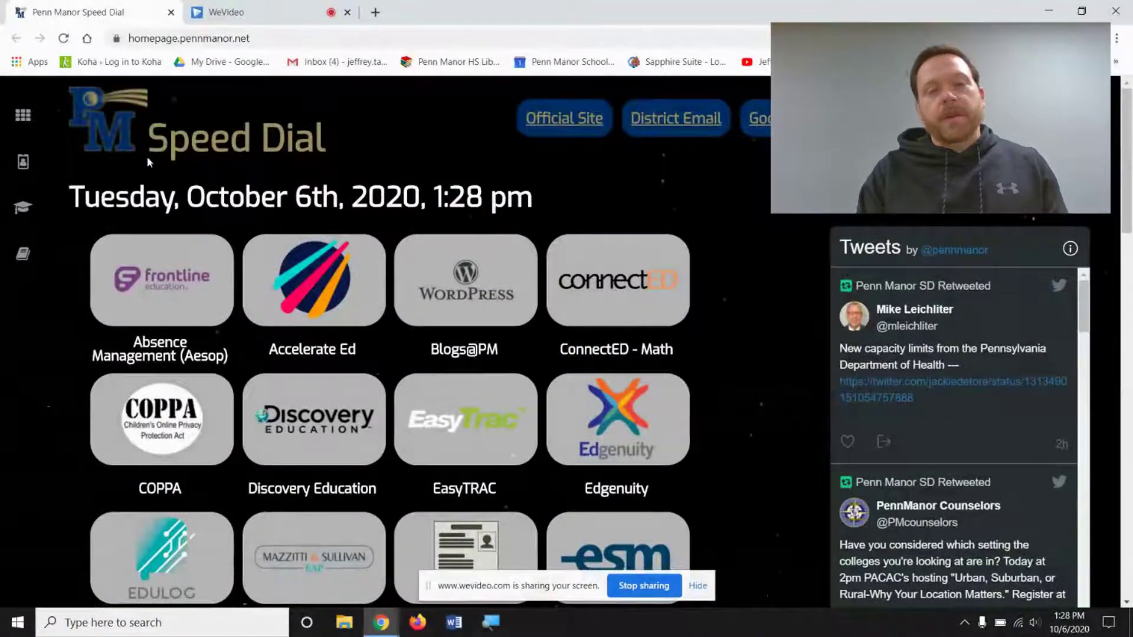
pyautogui.scroll(-3, 329, 168)
pyautogui.scroll(-4, 329, 171)
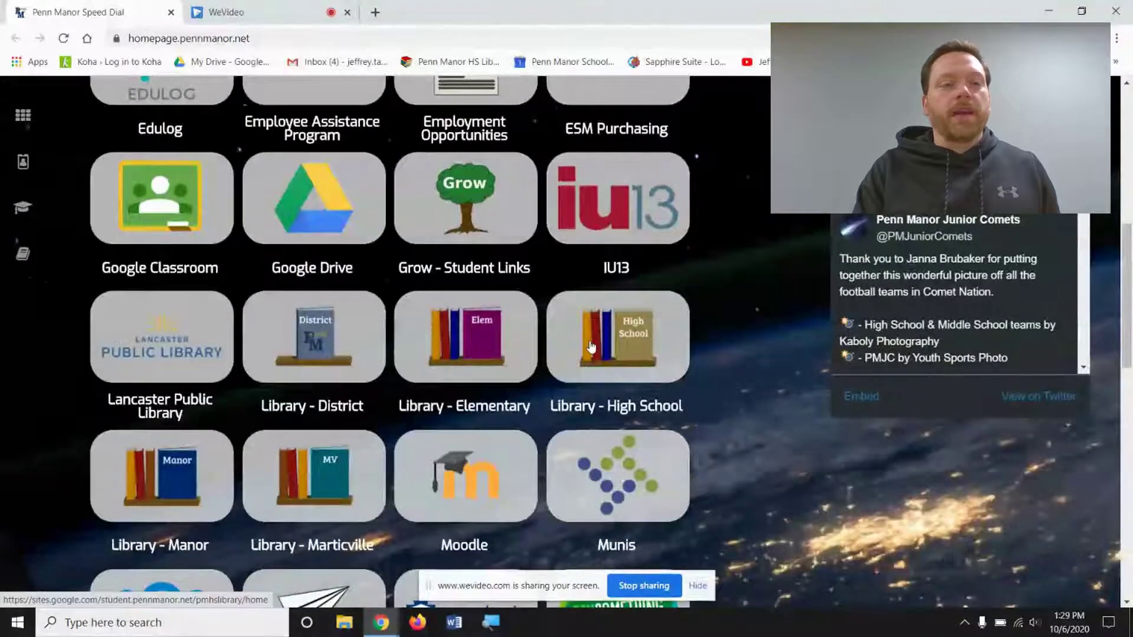
pyautogui.click(626, 376)
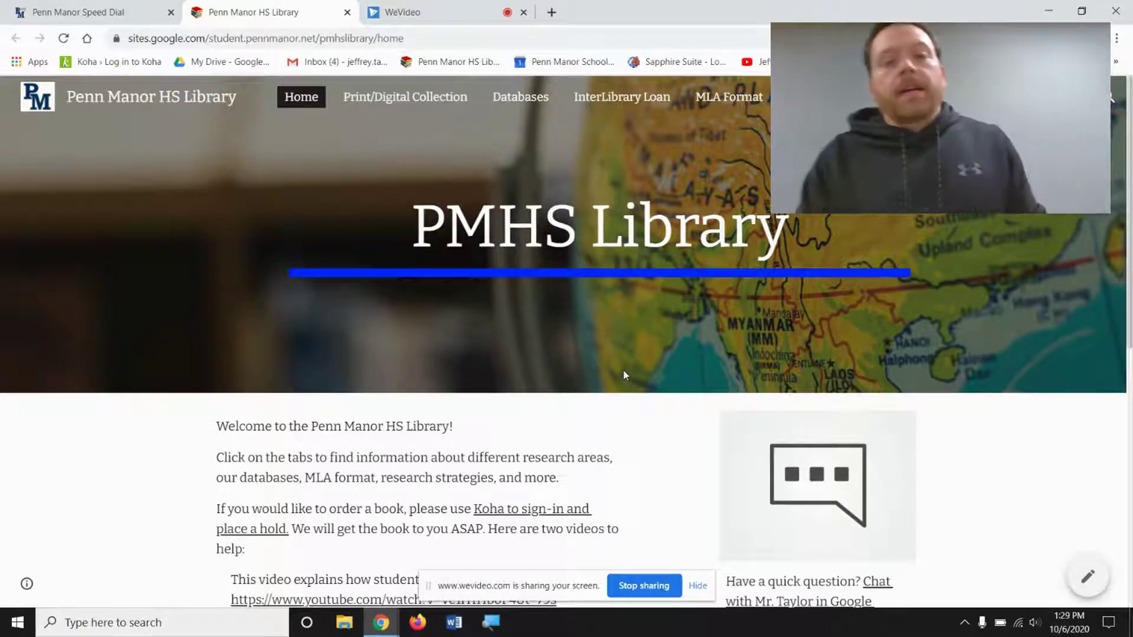
pyautogui.click(519, 98)
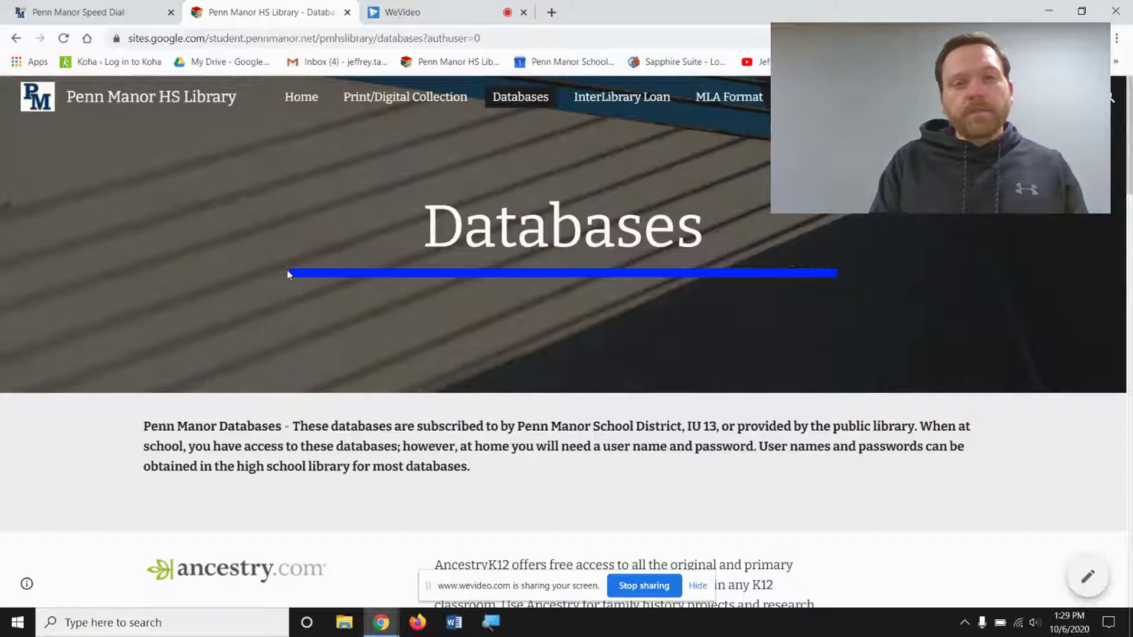
# Locate the Database Password Sheet link at the end of the Databases page and inspect it up close.
pyautogui.scroll(-15, 288, 275)
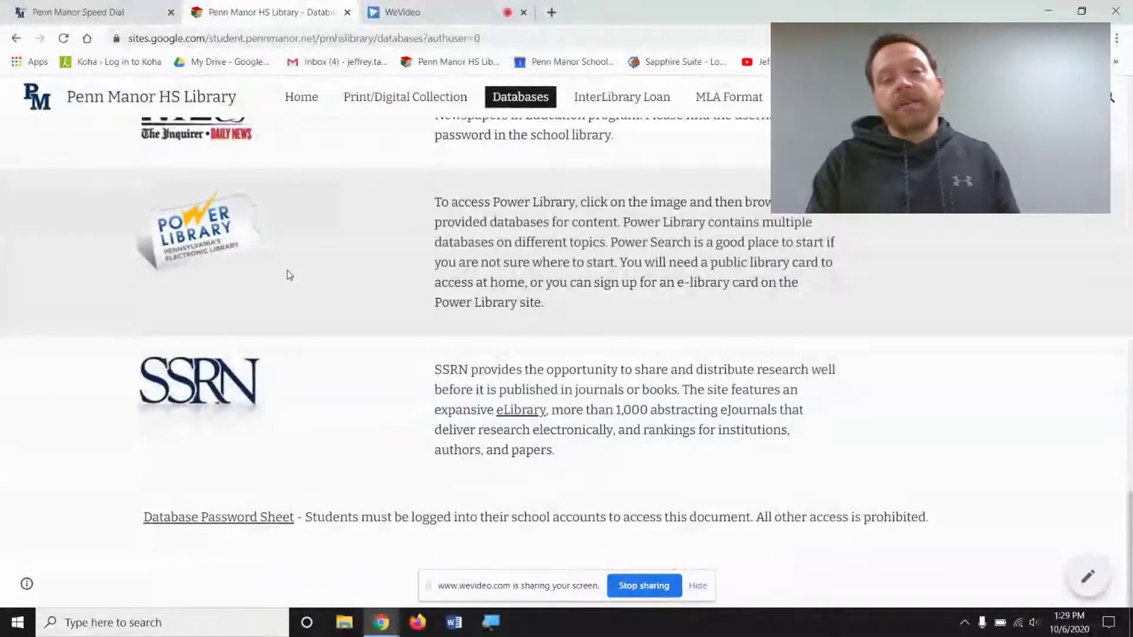
pyautogui.keyDown('ctrl'); pyautogui.scroll(3, 204, 520); pyautogui.keyUp('ctrl')
pyautogui.keyDown('ctrl'); pyautogui.scroll(2, 204, 520); pyautogui.keyUp('ctrl')
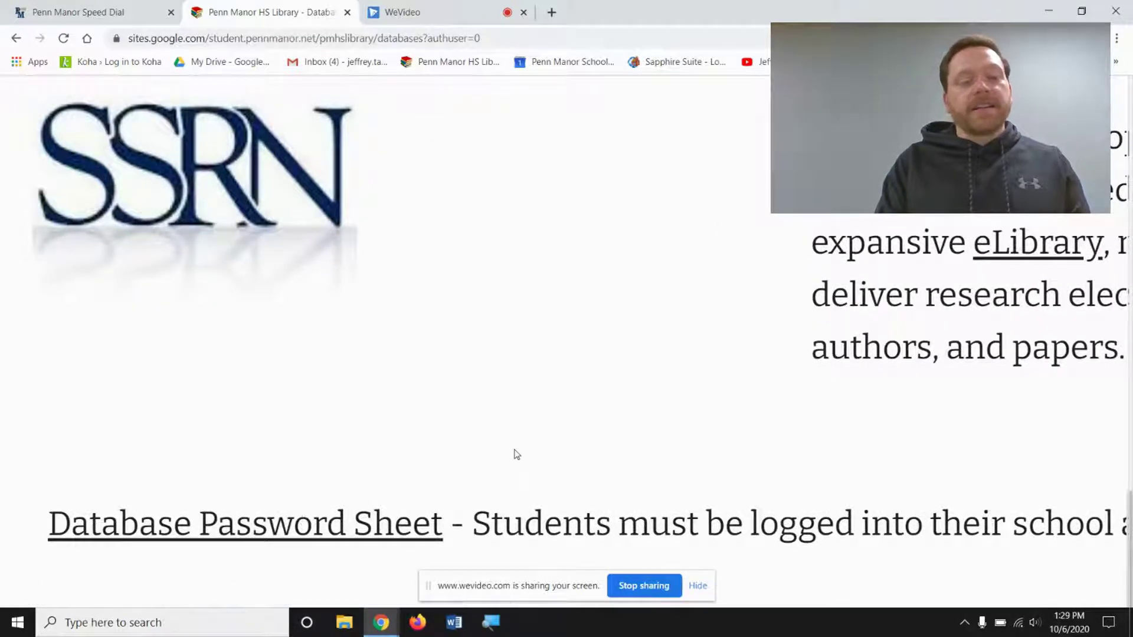
pyautogui.keyDown('ctrl'); pyautogui.scroll(-5, 516, 454); pyautogui.keyUp('ctrl')
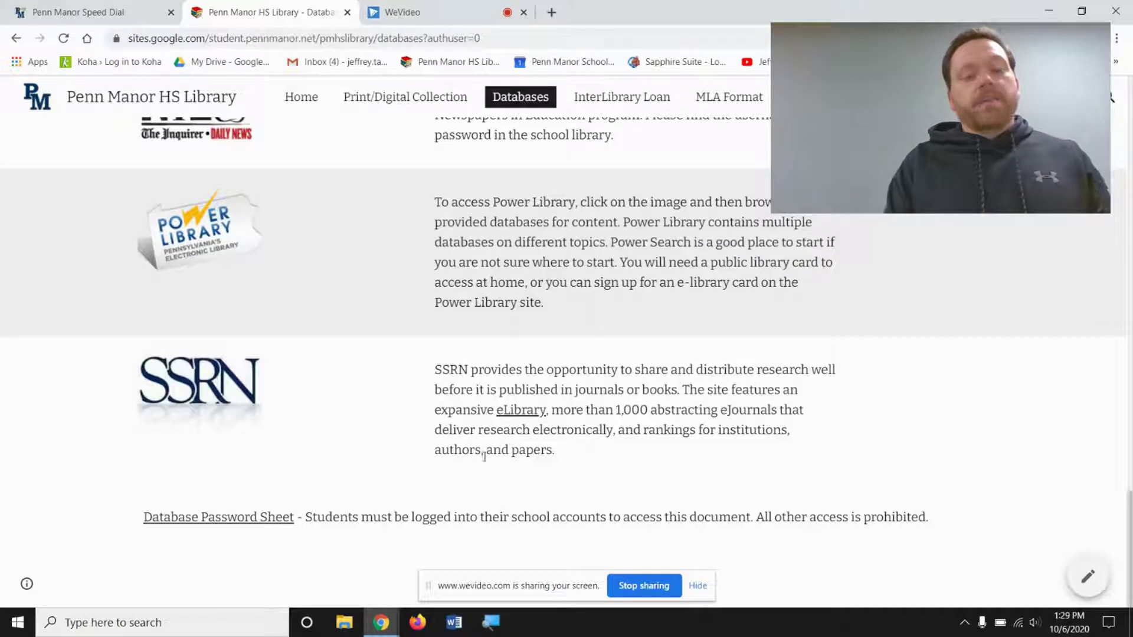
pyautogui.scroll(20, 381, 428)
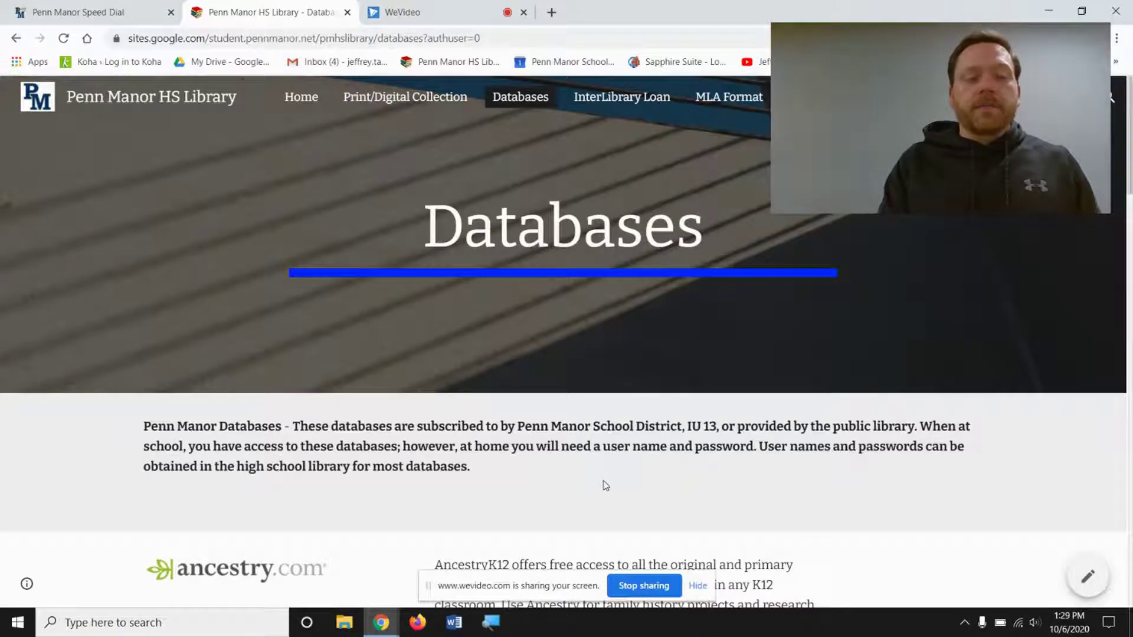
# Find Gale Literature in the library's database list and open it.
pyautogui.scroll(-8, 605, 485)
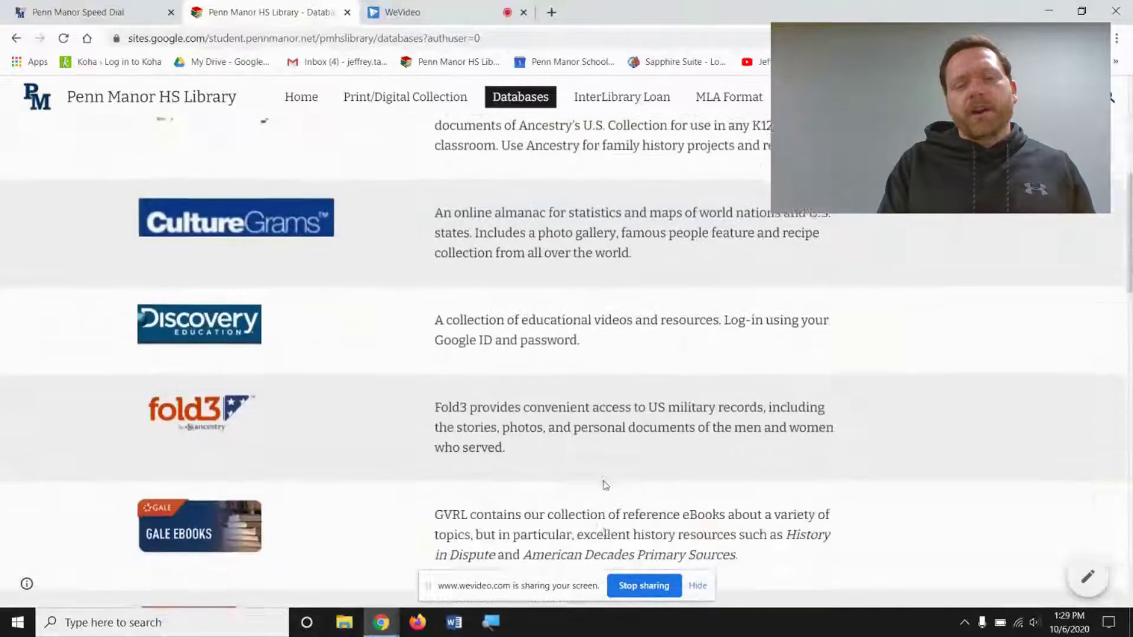
pyautogui.scroll(-5, 605, 485)
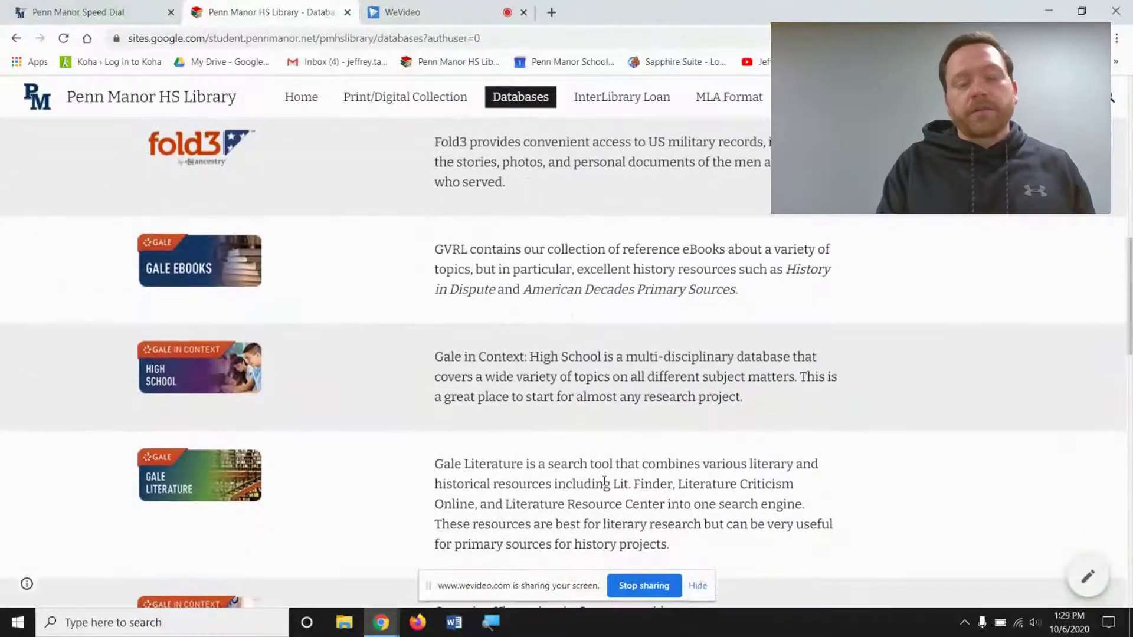
pyautogui.scroll(-2, 215, 387)
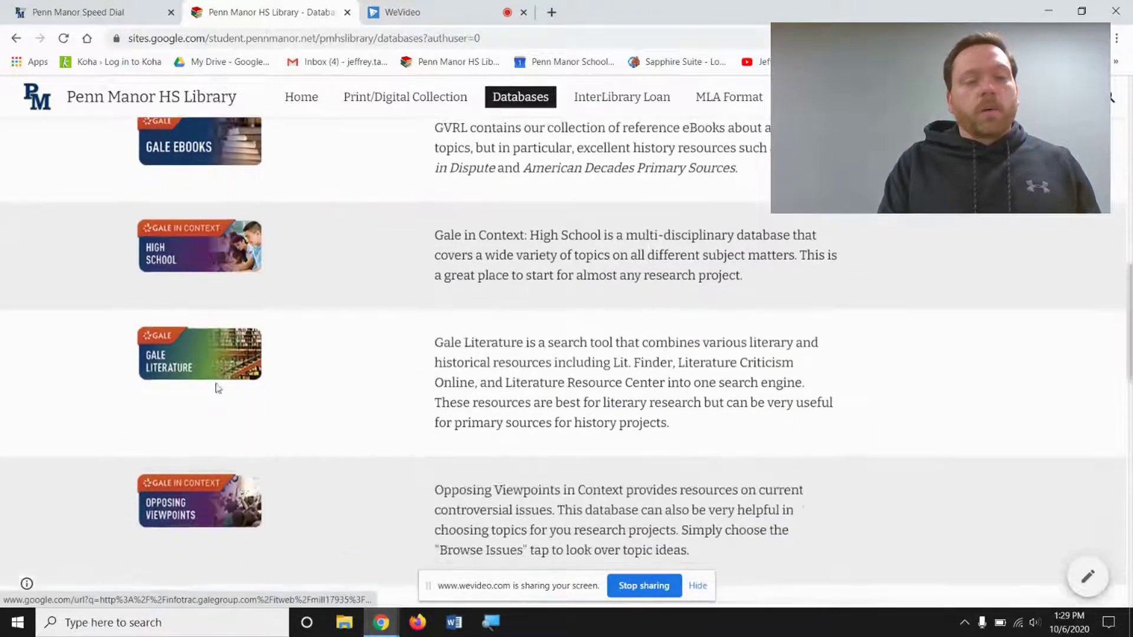
pyautogui.click(182, 362)
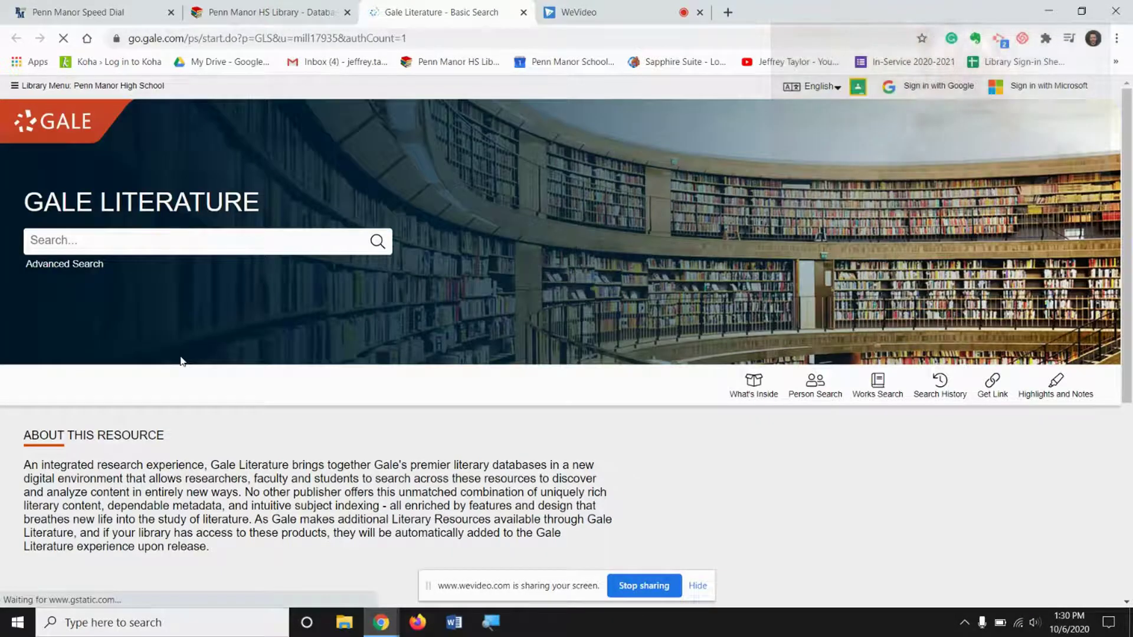
# Search Gale Literature for the suggested title "Frankenstein: The Modern Prometheus (Novel)".
pyautogui.click(101, 241)
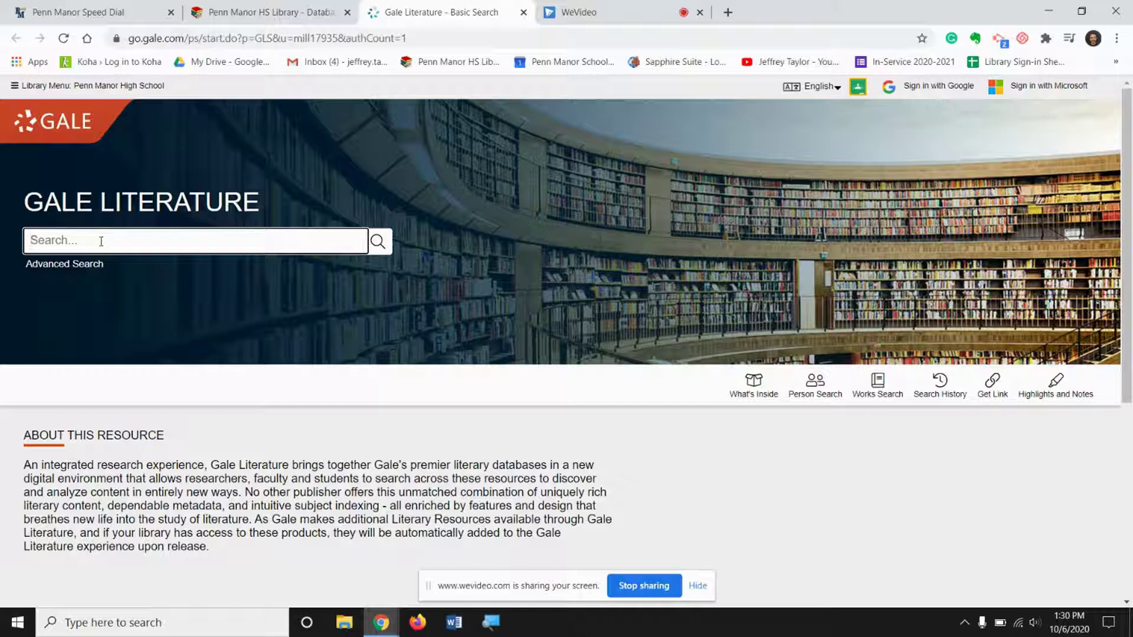
pyautogui.write('franke')
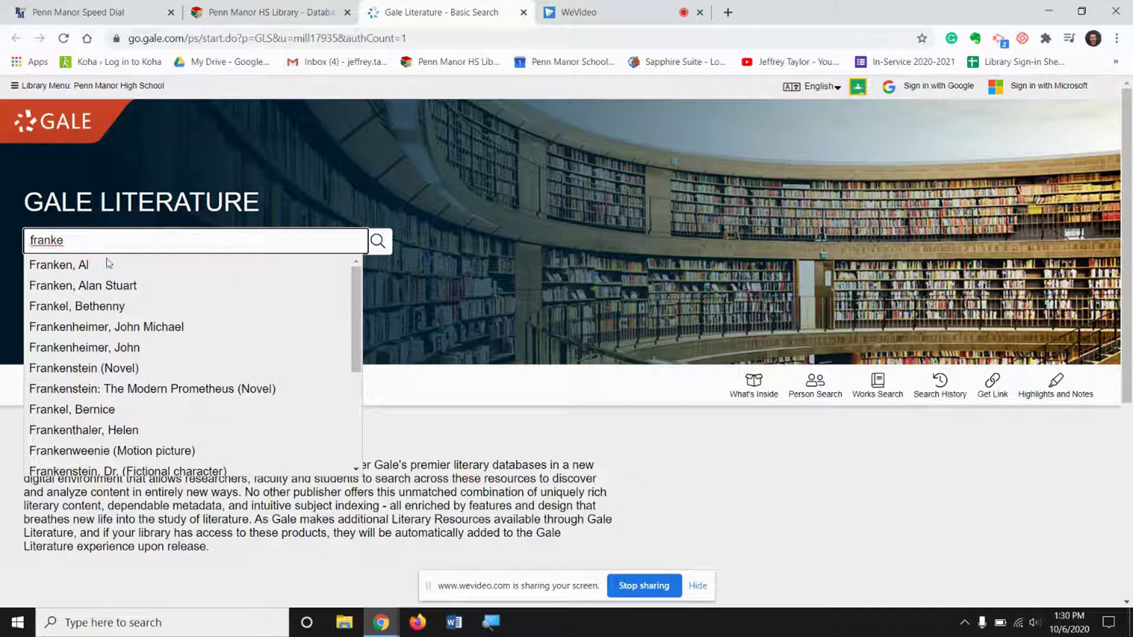
pyautogui.click(155, 390)
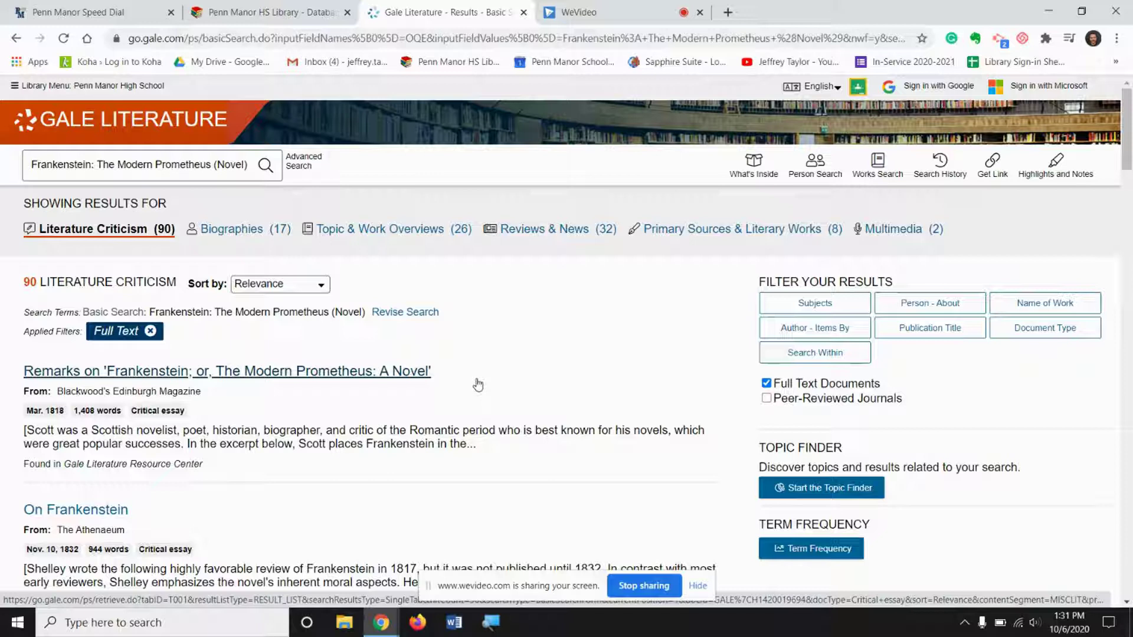
# Try narrowing the Frankenstein search with the added term "isolation" and go back to the results for the title alone.
pyautogui.scroll(-3, 477, 384)
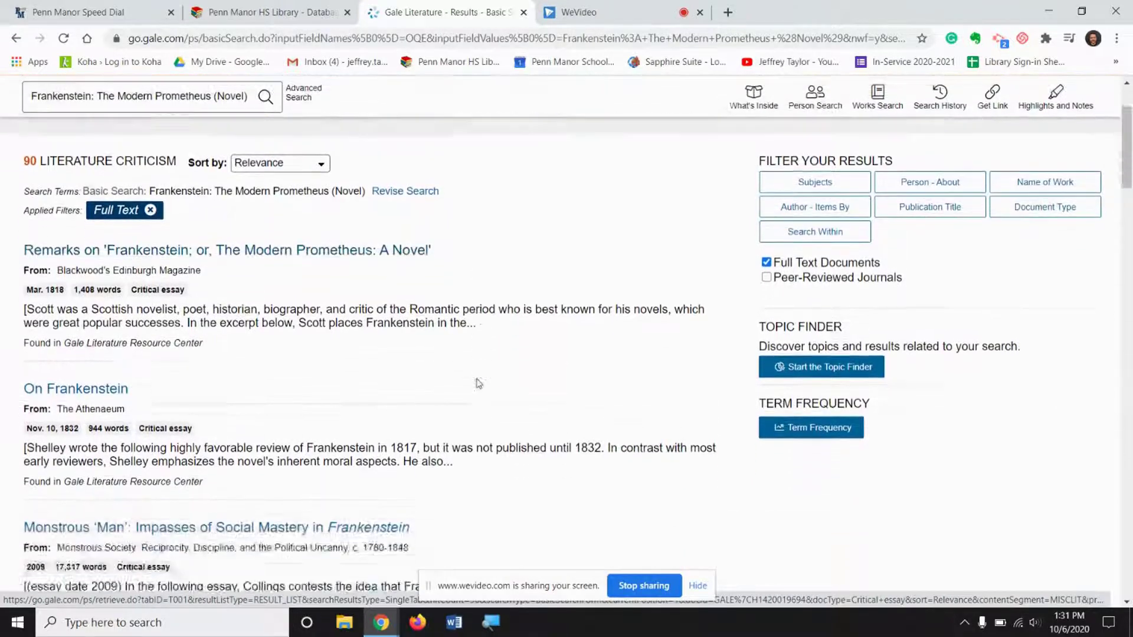
pyautogui.scroll(3, 477, 385)
pyautogui.click(250, 166)
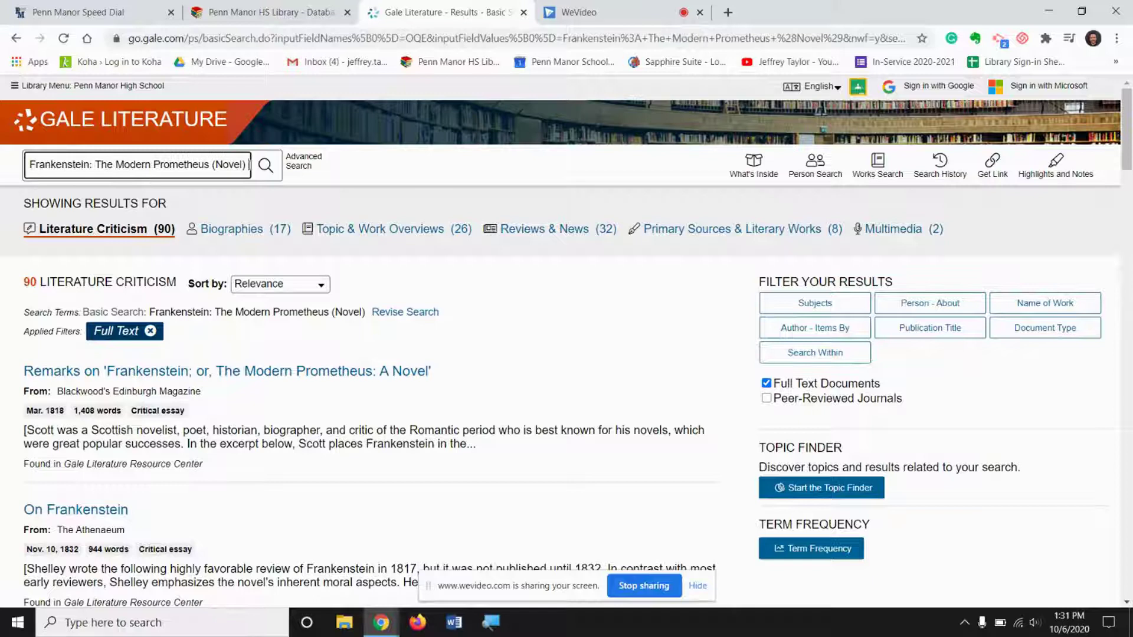
pyautogui.write('isolation')
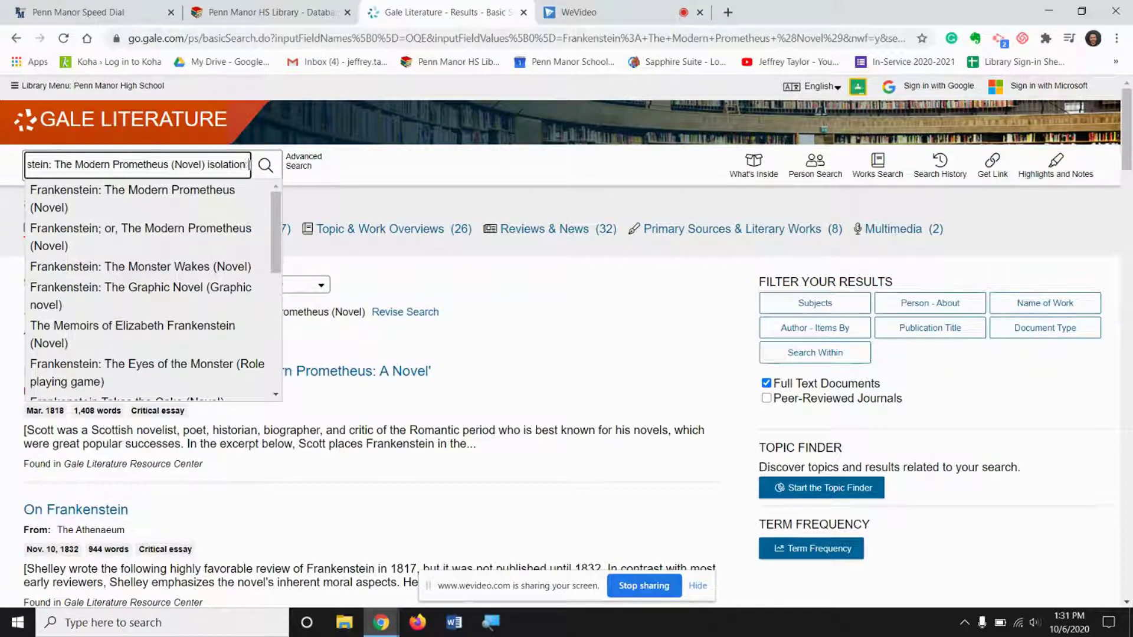
pyautogui.press('BackSpace')
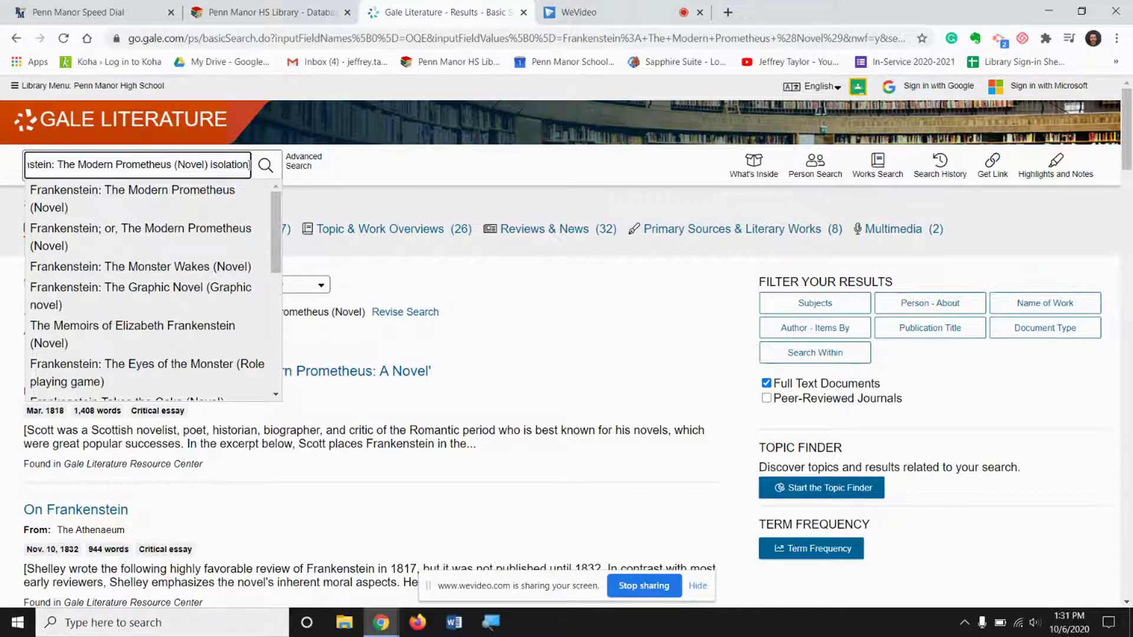
pyautogui.press('Return')
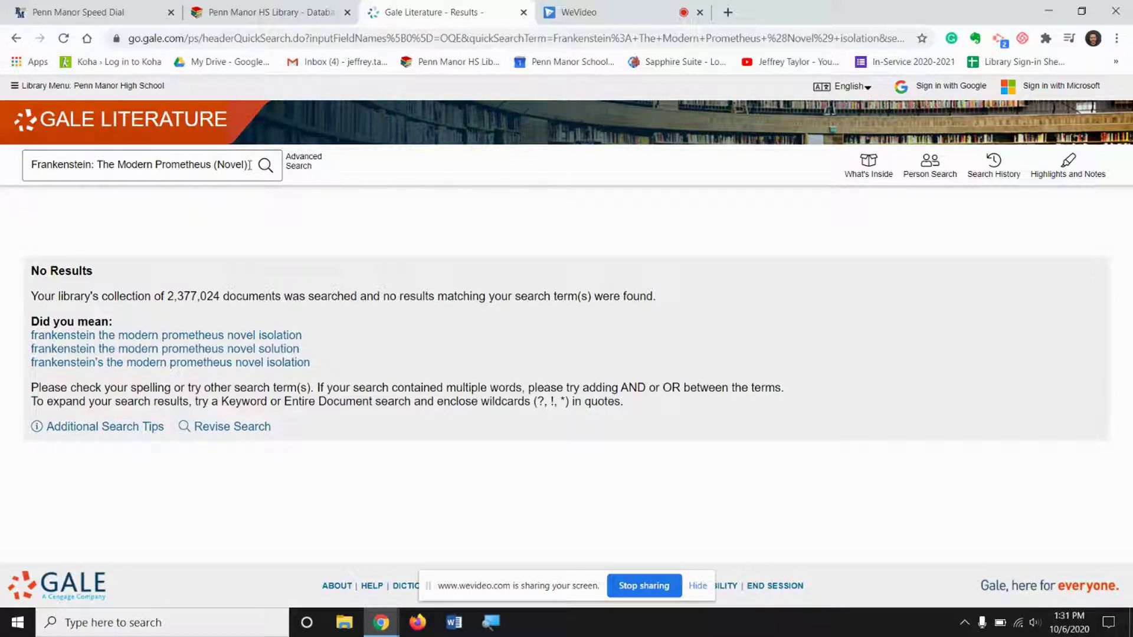
pyautogui.click(249, 166)
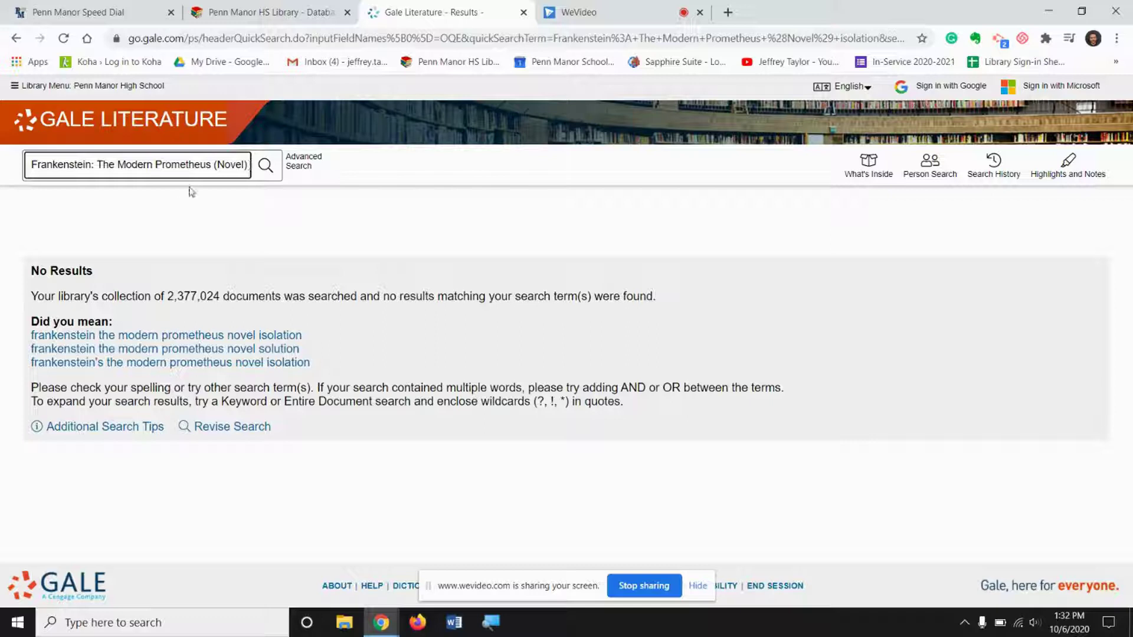
pyautogui.press('Return')
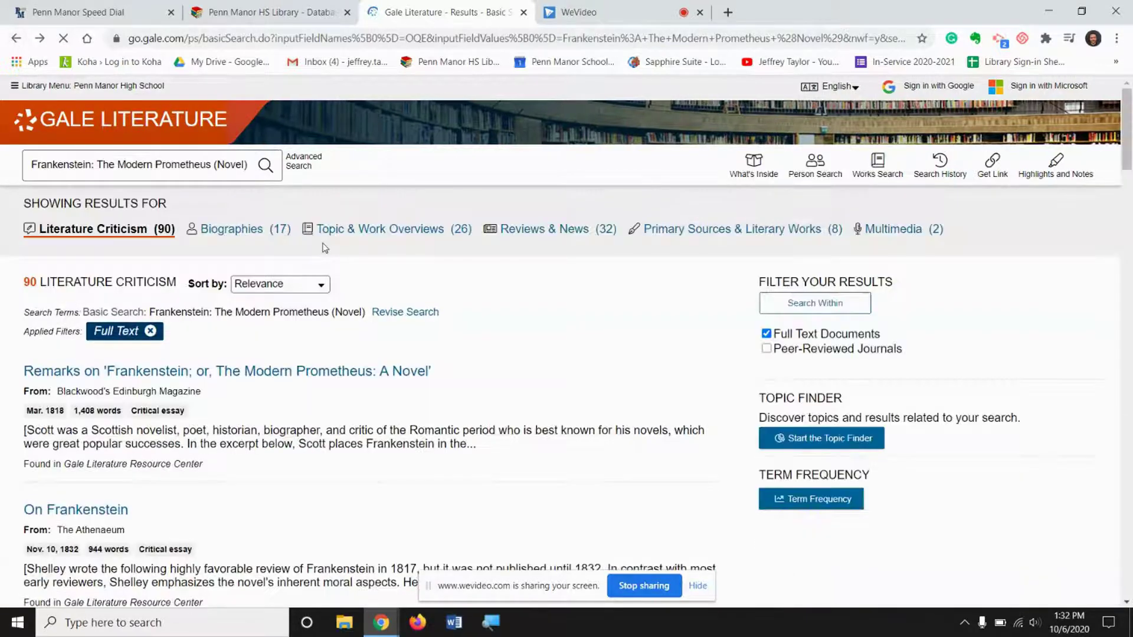
# Look through the Literature Criticism results for the Frankenstein novel.
pyautogui.scroll(-10, 400, 380)
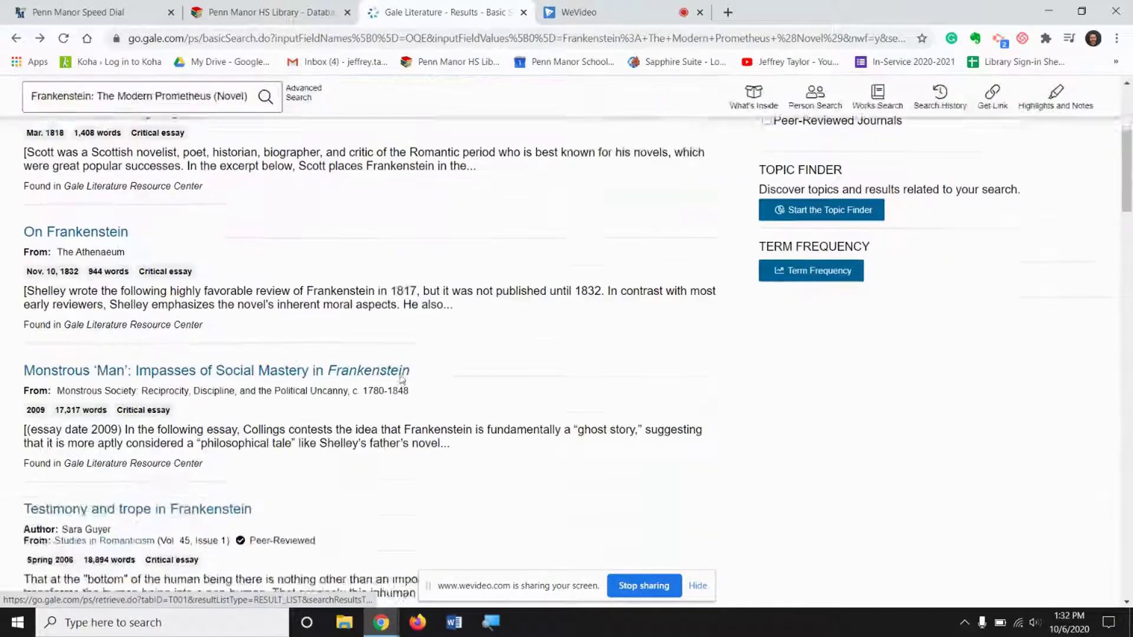
pyautogui.scroll(-4, 402, 380)
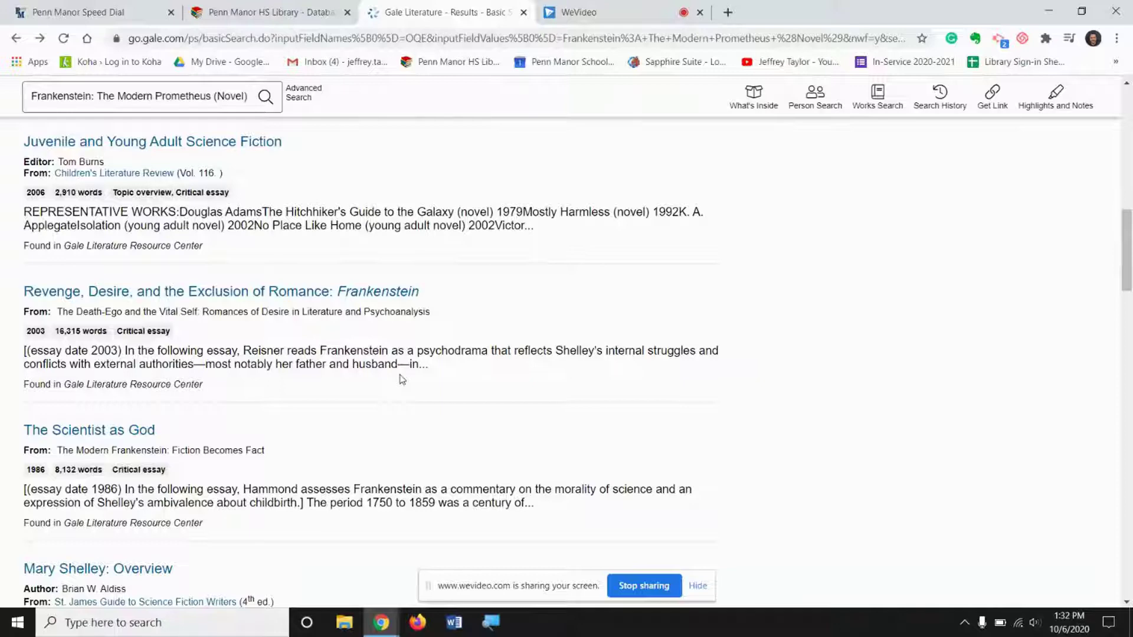
pyautogui.scroll(12, 402, 379)
pyautogui.scroll(-20, 402, 379)
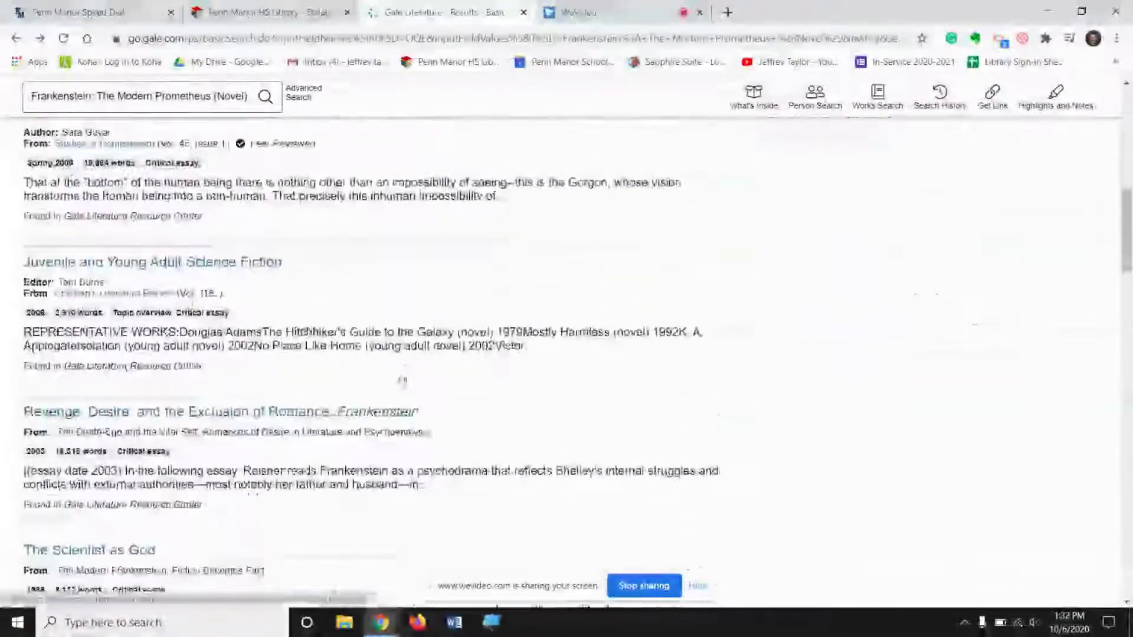
pyautogui.scroll(-7, 402, 380)
pyautogui.scroll(15, 402, 379)
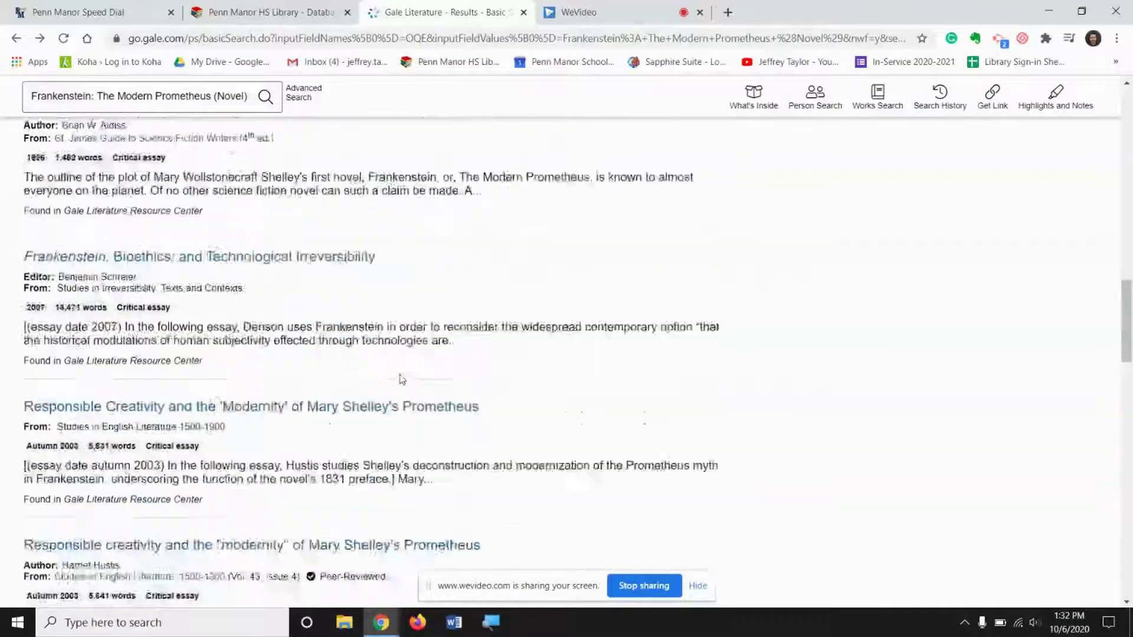
pyautogui.scroll(3, 402, 378)
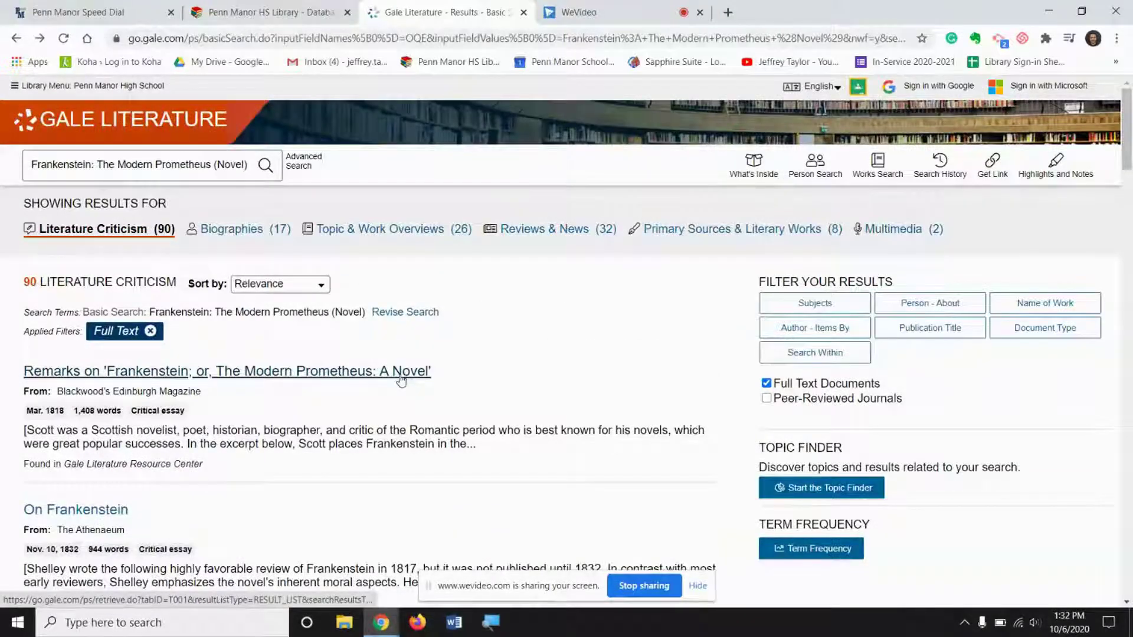
# Show the Subjects filter for the results and examine the subjects it offers.
pyautogui.click(808, 313)
pyautogui.scroll(-5, 898, 406)
pyautogui.scroll(-8, 897, 406)
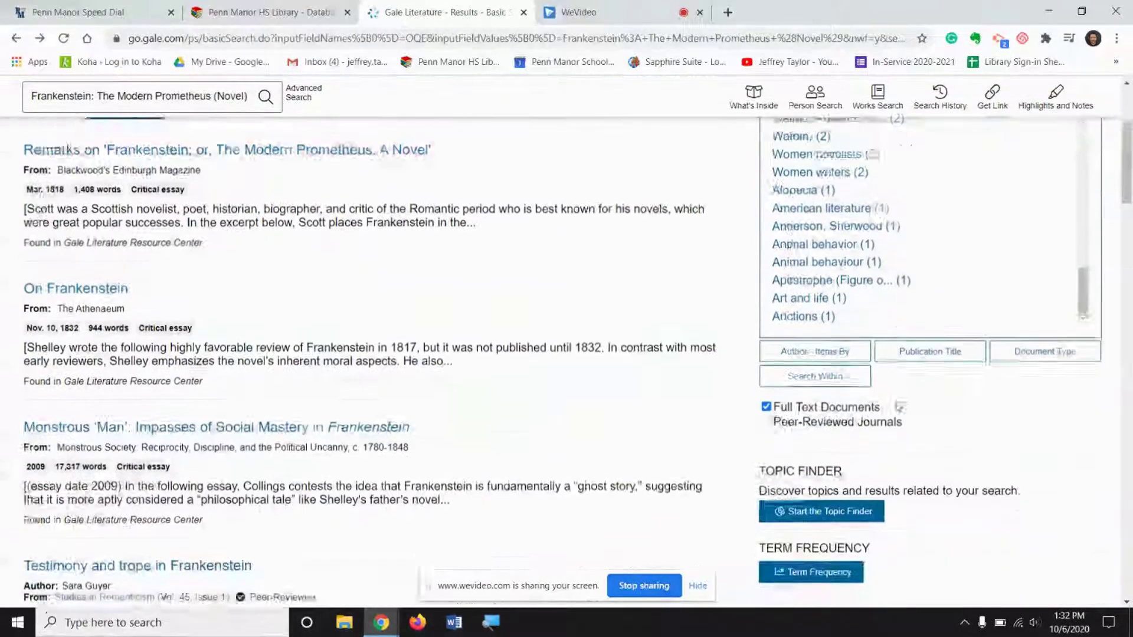
pyautogui.scroll(-2, 898, 406)
pyautogui.scroll(5, 607, 253)
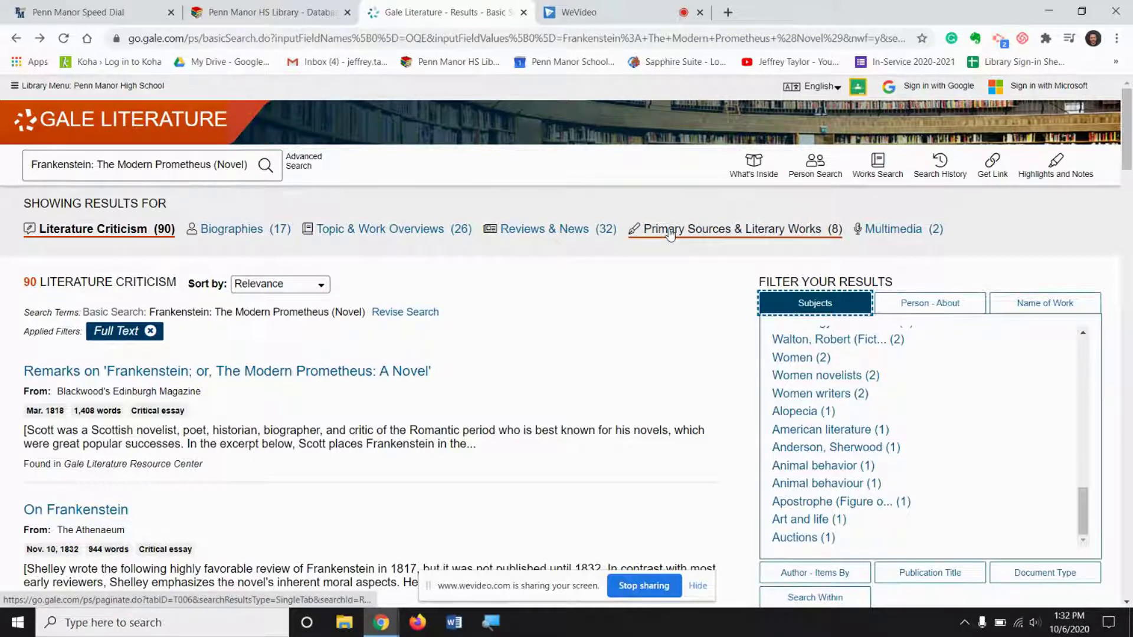
# Open the critical essay "On Frankenstein", view its MLA 8th Edition citation, and close the citation tools.
pyautogui.scroll(-4, 284, 351)
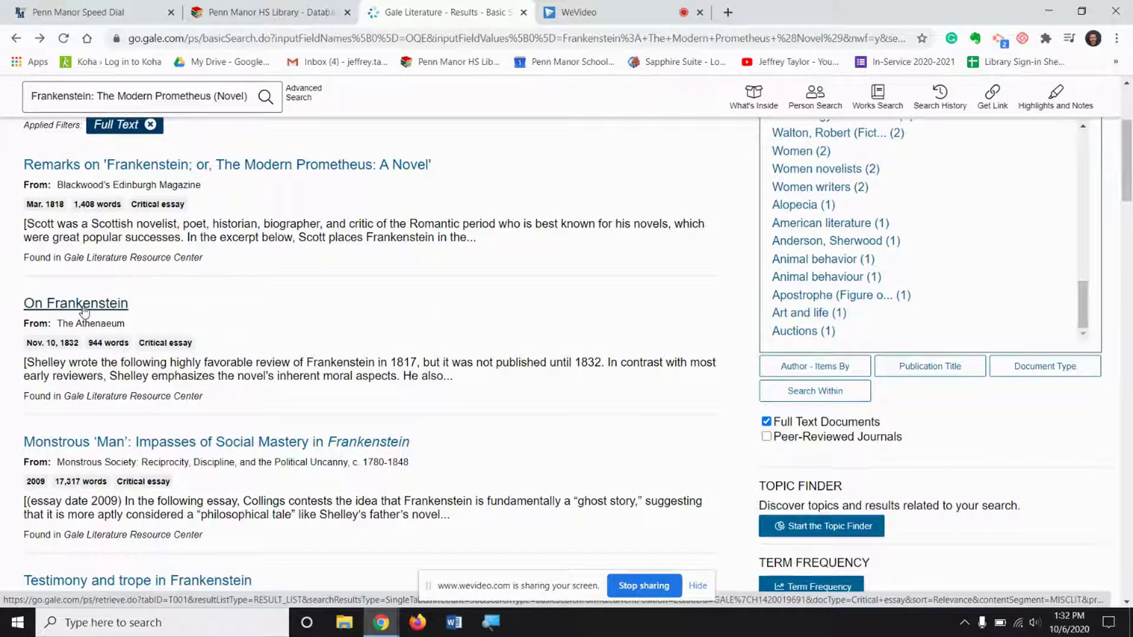
pyautogui.click(85, 306)
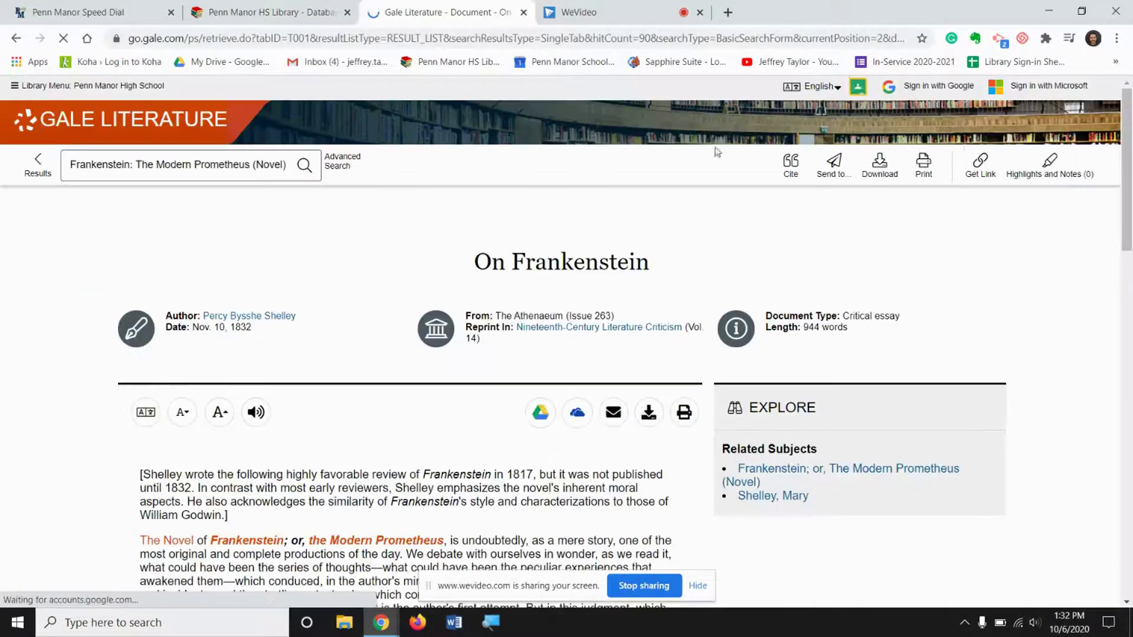
pyautogui.click(787, 176)
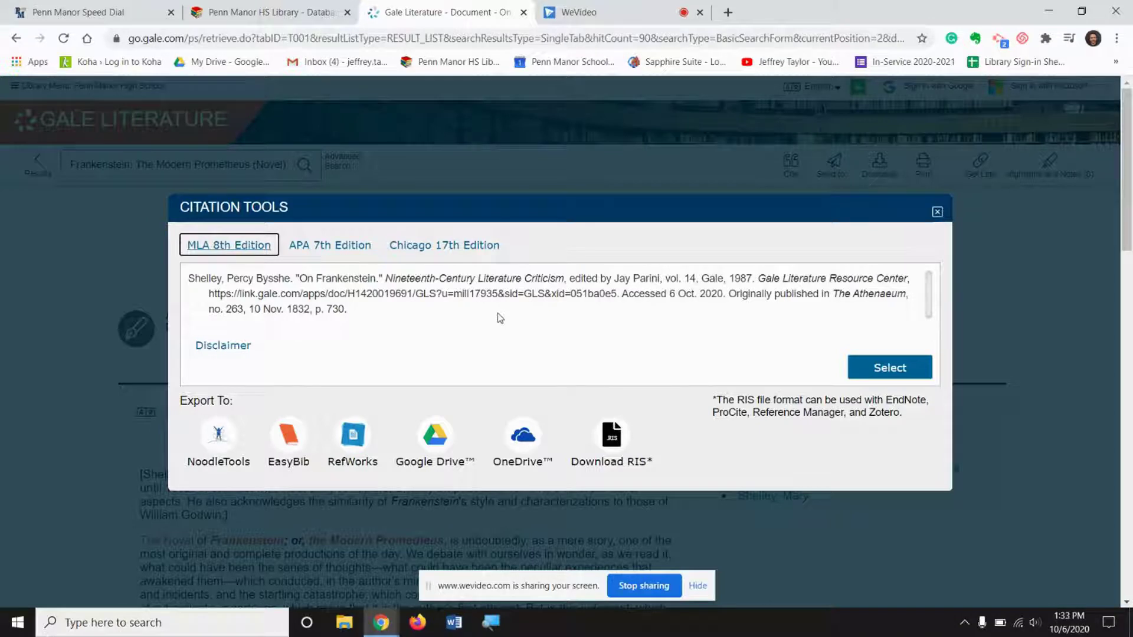
pyautogui.click(937, 212)
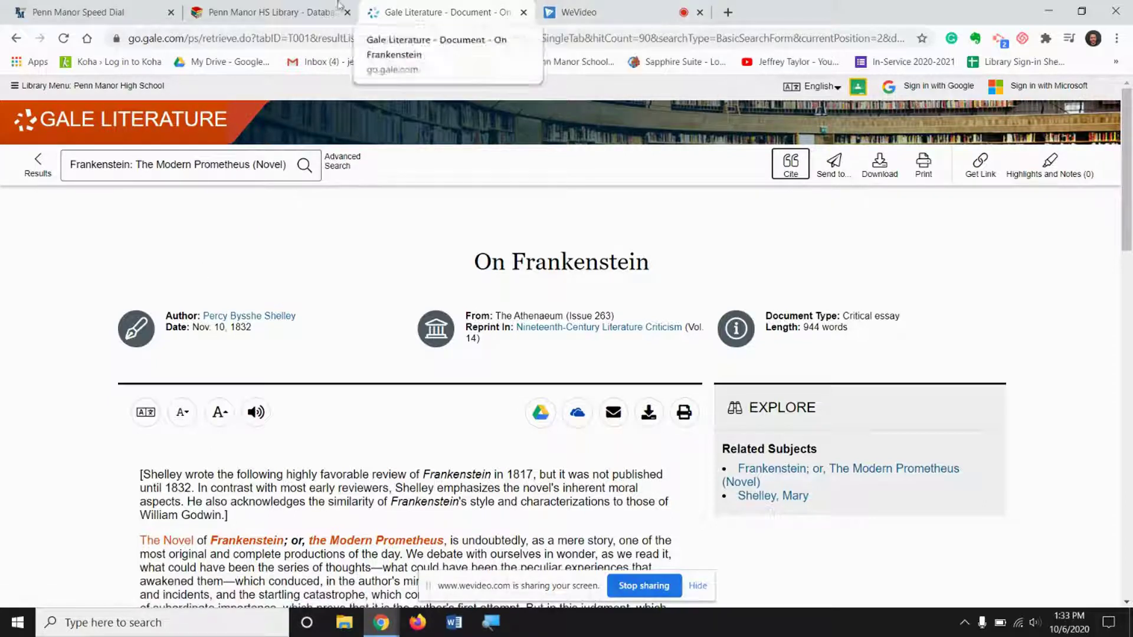
# Return to the Penn Manor HS Library databases page and open the JSTOR academic journals database.
pyautogui.click(261, 16)
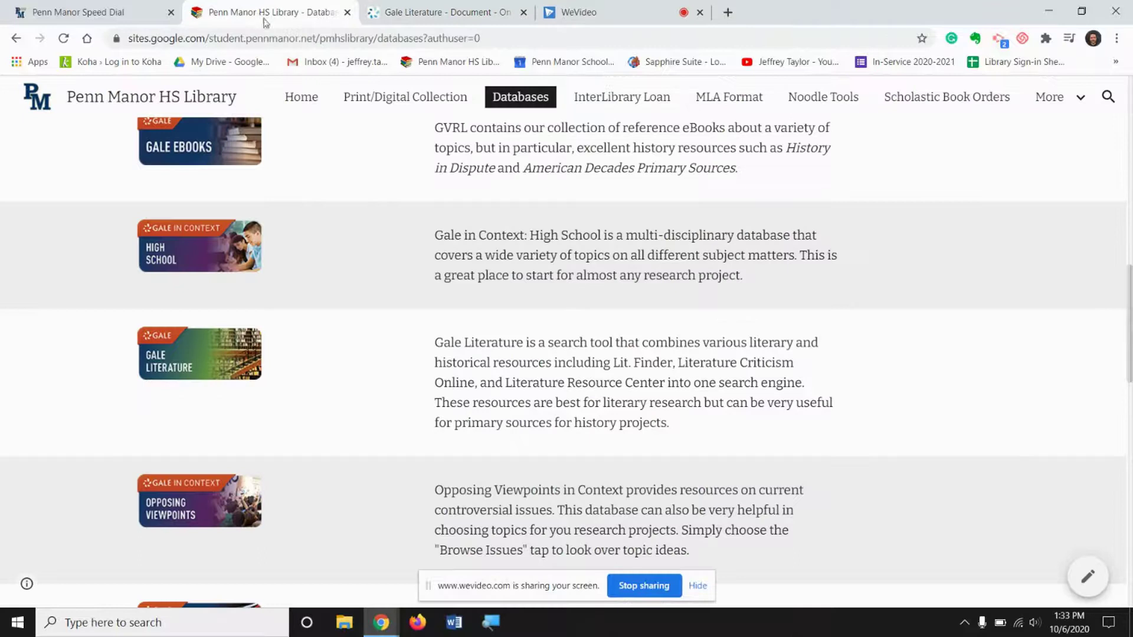
pyautogui.scroll(-2, 381, 228)
pyautogui.scroll(-7, 381, 228)
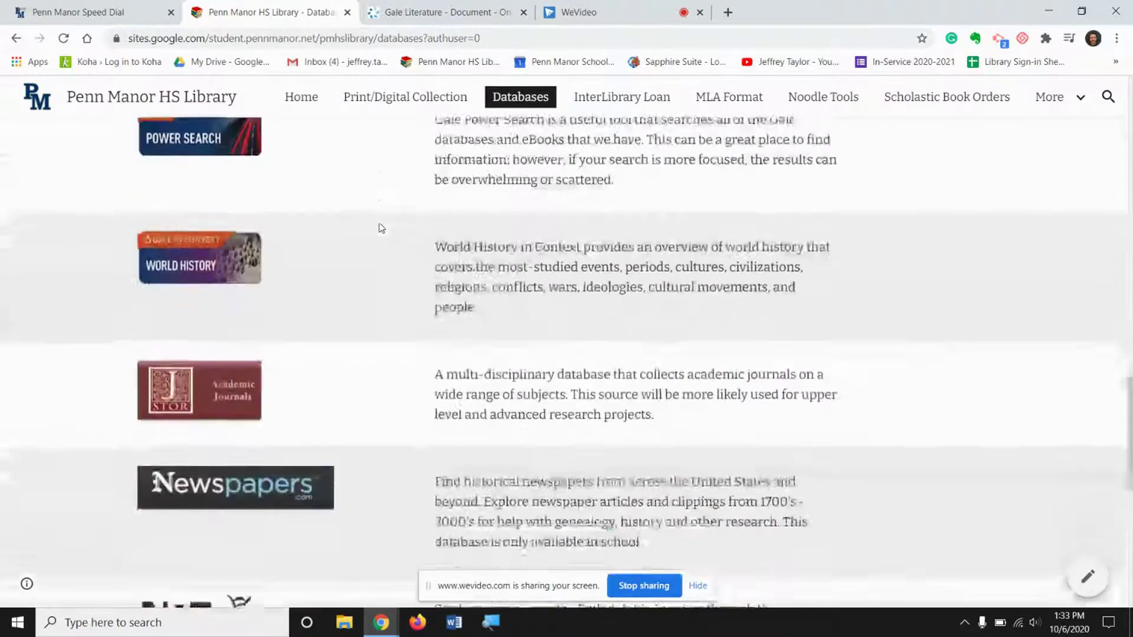
pyautogui.scroll(3, 149, 380)
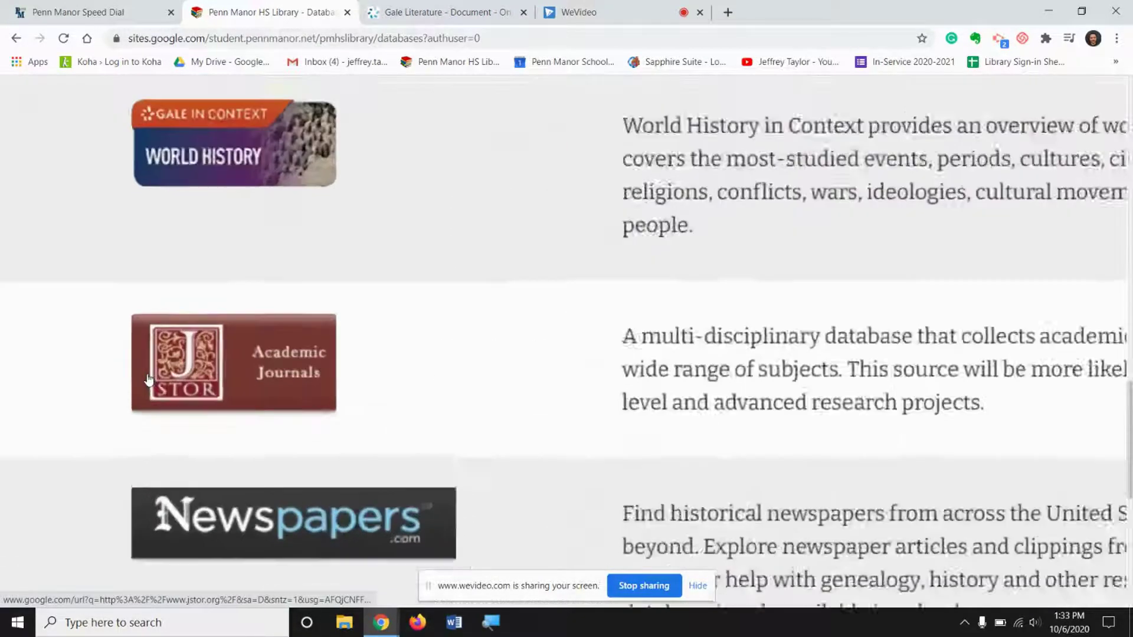
pyautogui.click(229, 367)
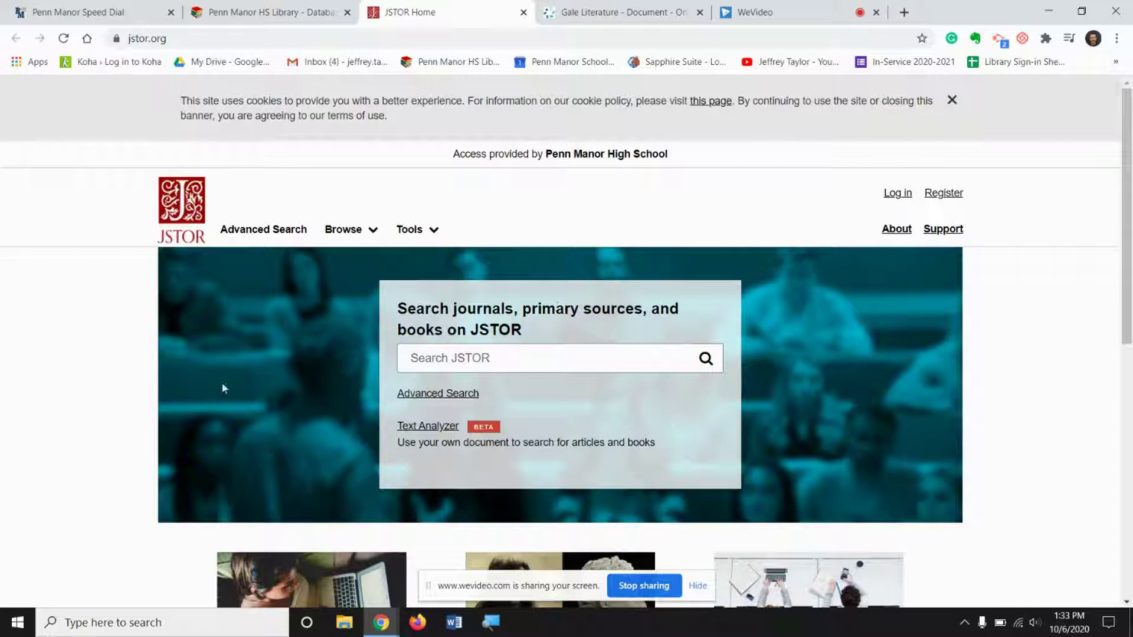
# Open JSTOR's Advanced Search form and look over its search fields and filters.
pyautogui.keyDown('ctrl'); pyautogui.scroll(3, 490, 335); pyautogui.keyUp('ctrl')
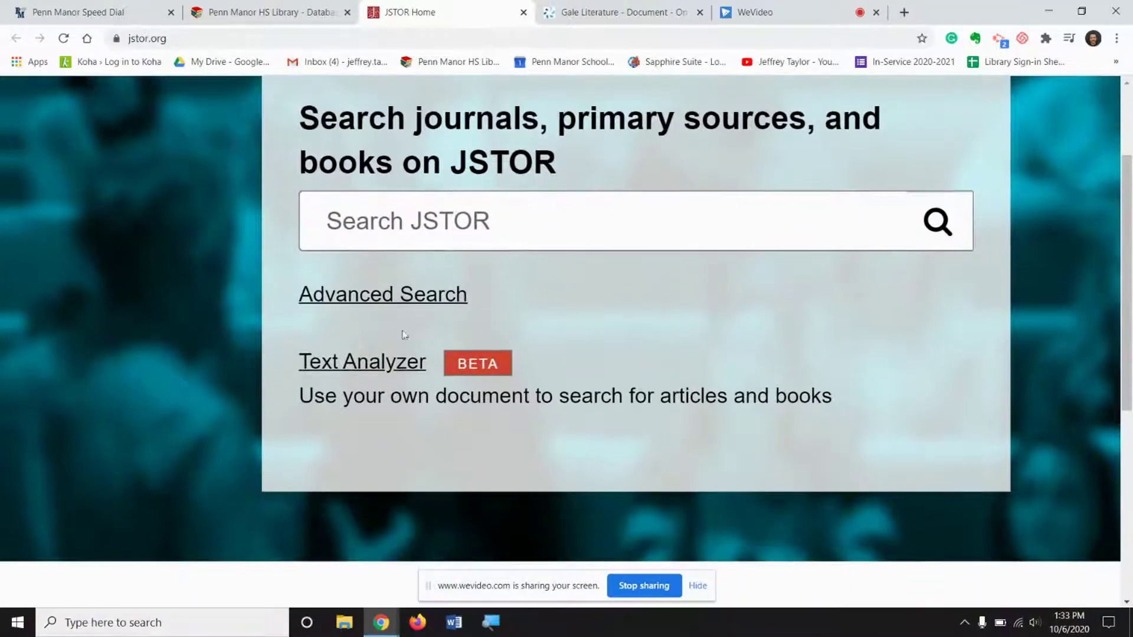
pyautogui.click(358, 304)
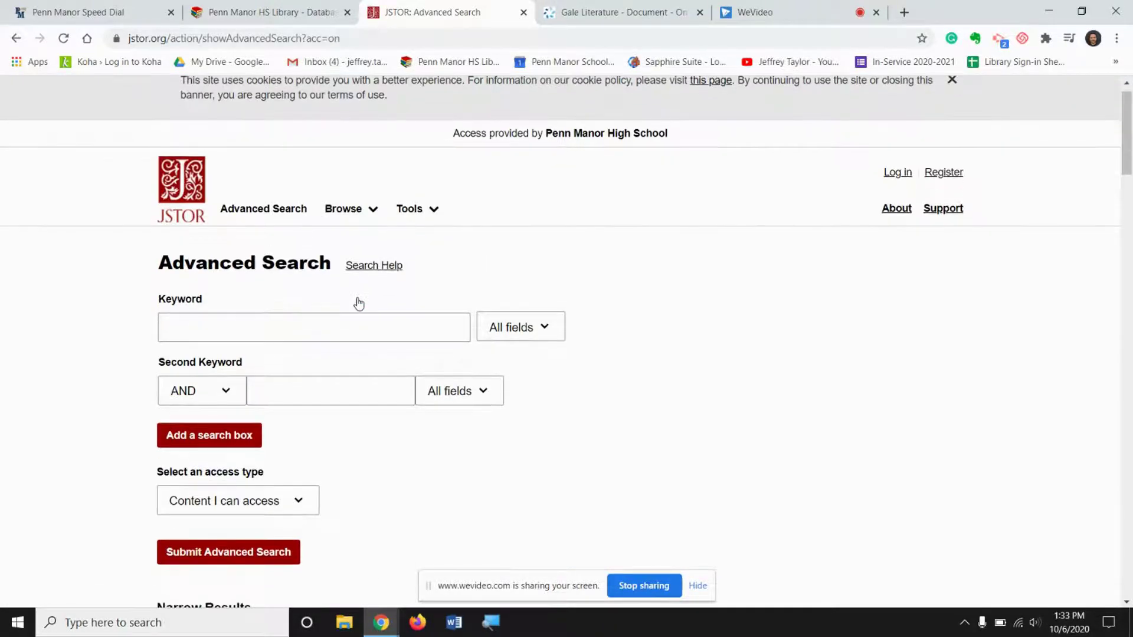
pyautogui.scroll(-14, 359, 303)
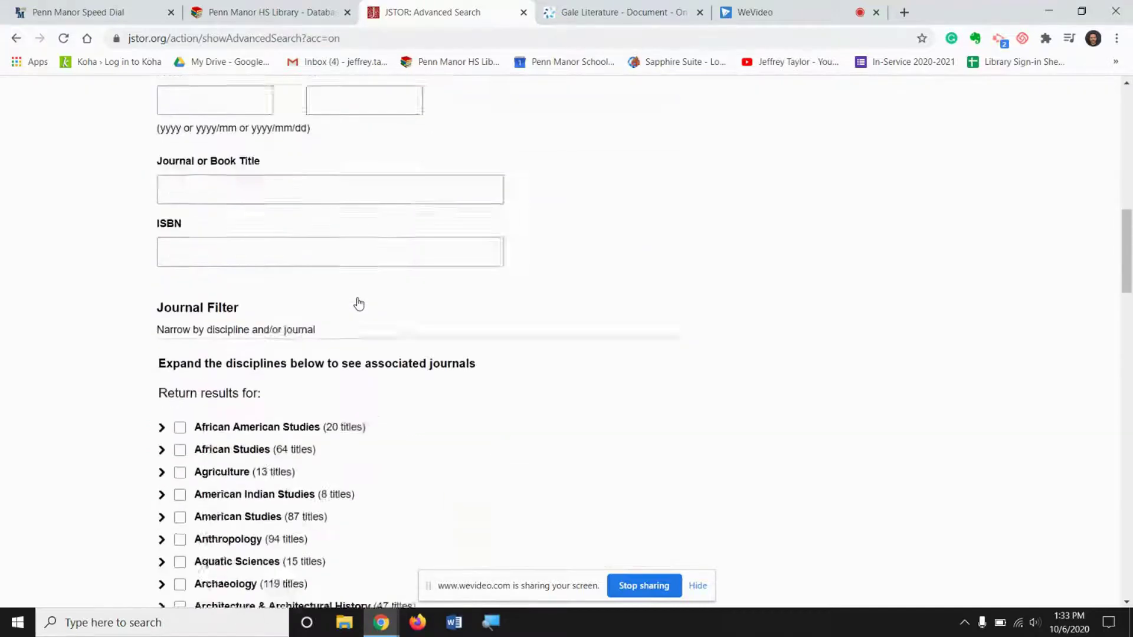
pyautogui.scroll(2, 358, 304)
pyautogui.scroll(15, 301, 369)
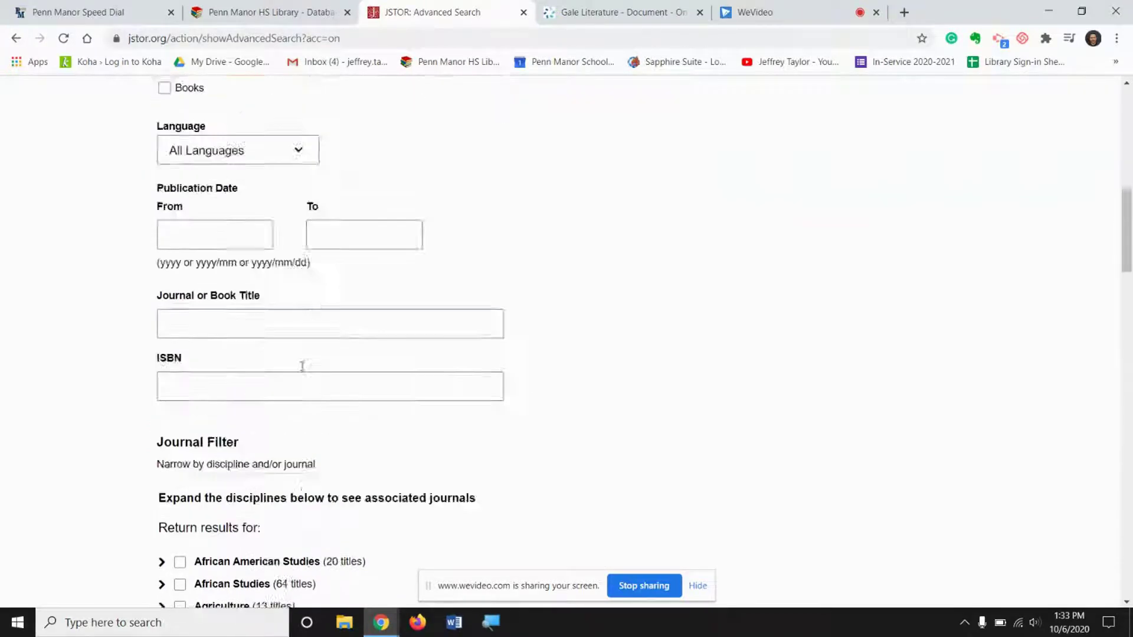
# Enter "frankenstein mary shelley" as the first keyword of the advanced search.
pyautogui.click(223, 351)
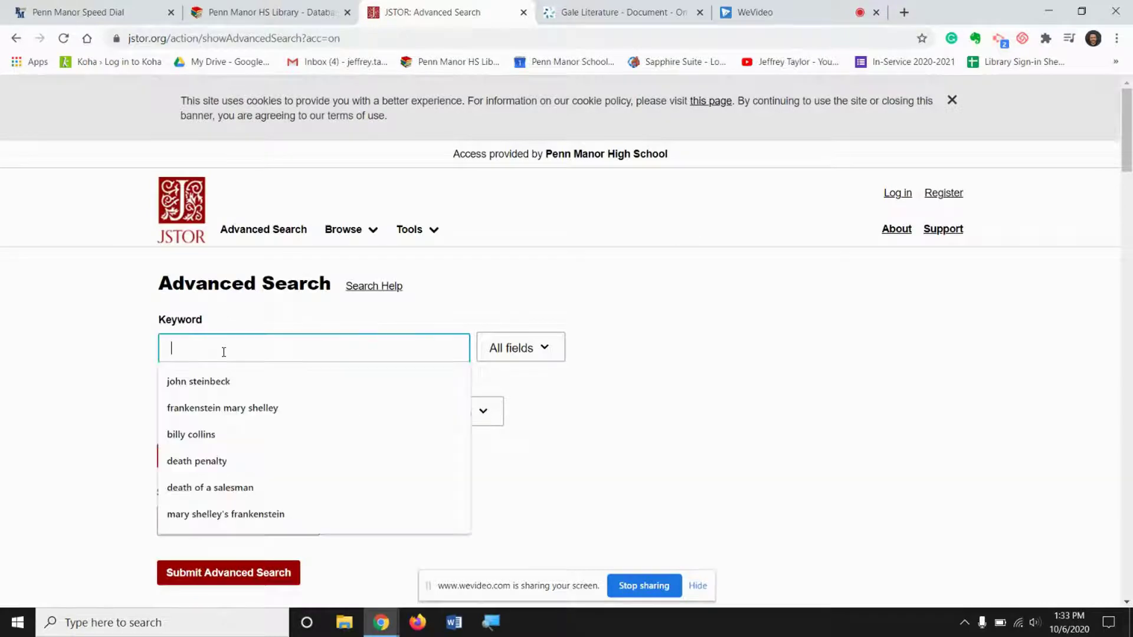
pyautogui.write('fr')
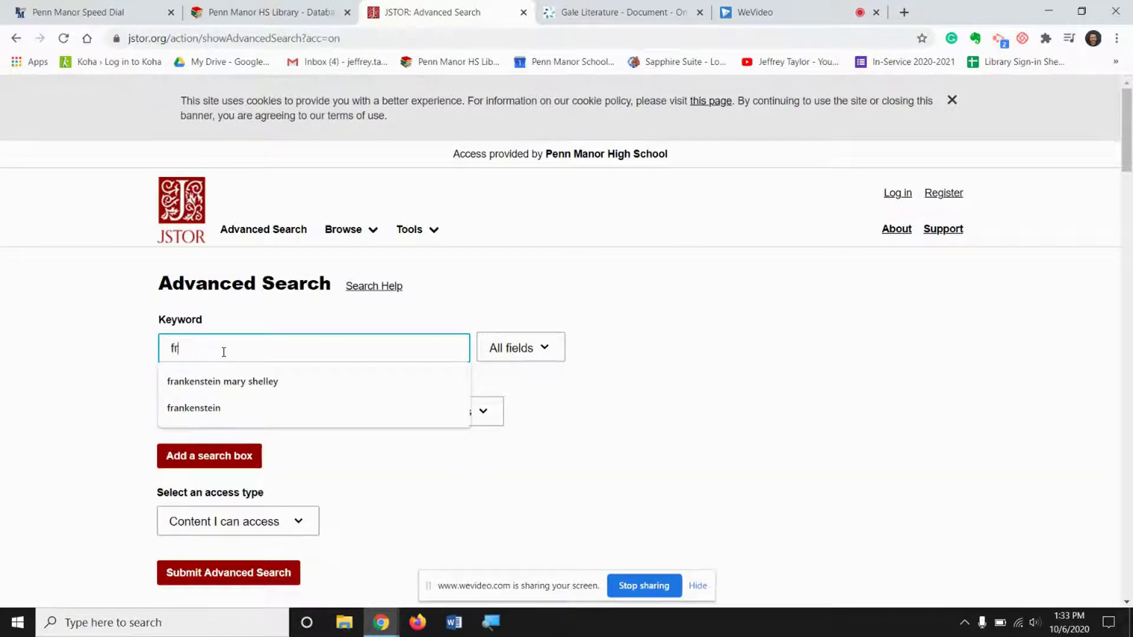
pyautogui.write('ankenstein mary shelley')
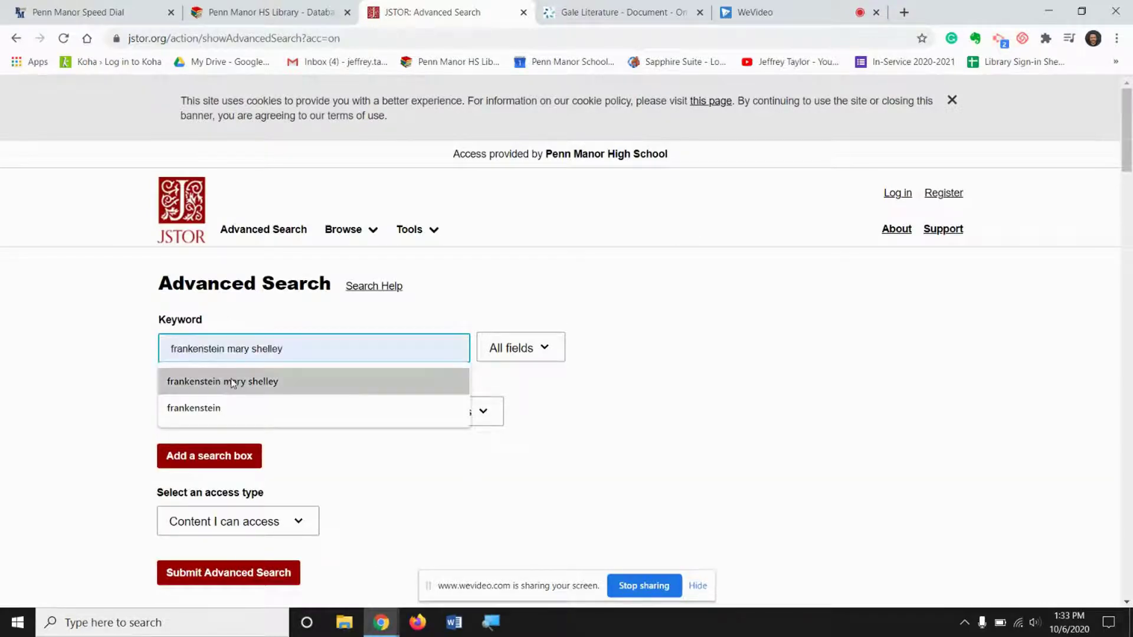
pyautogui.click(233, 382)
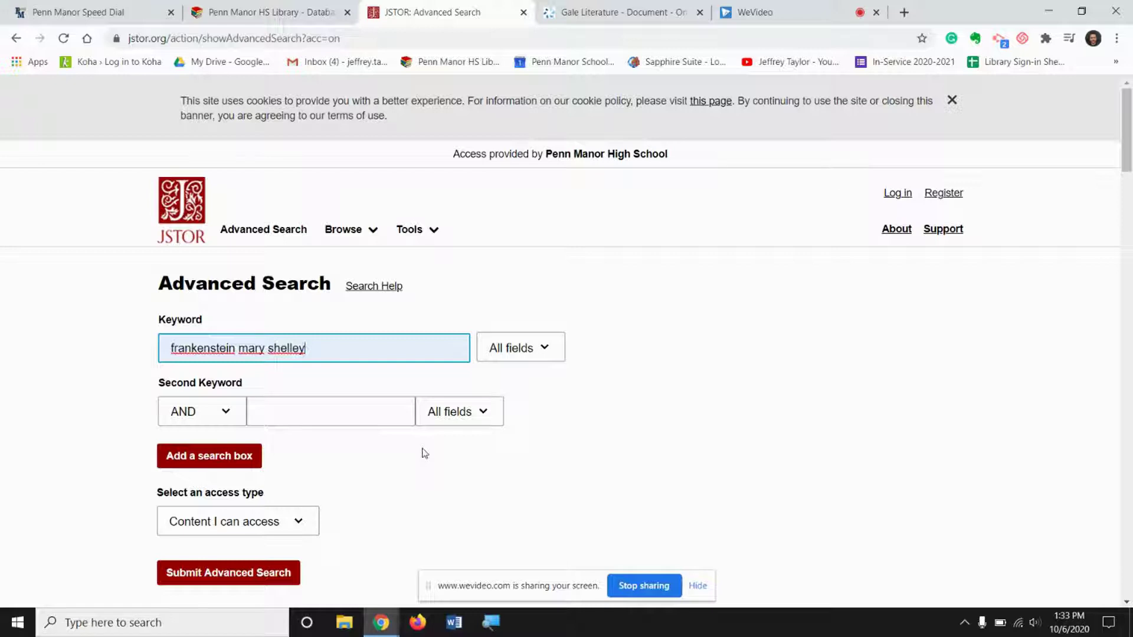
# Limit the advanced search to the item types Articles and Books.
pyautogui.scroll(-2, 424, 453)
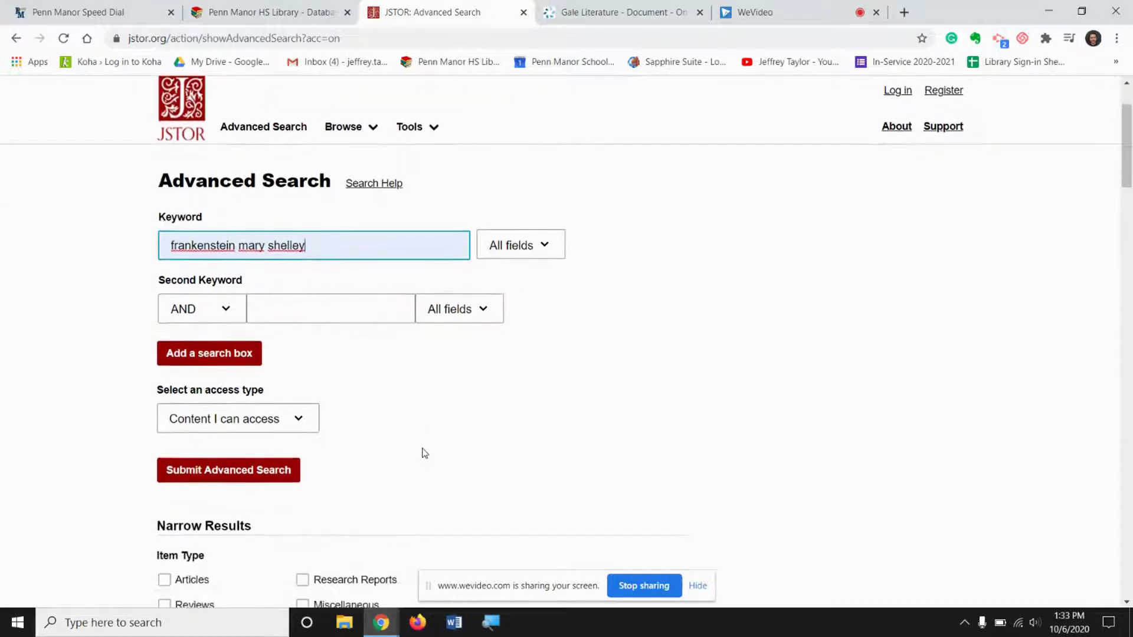
pyautogui.scroll(-2, 423, 453)
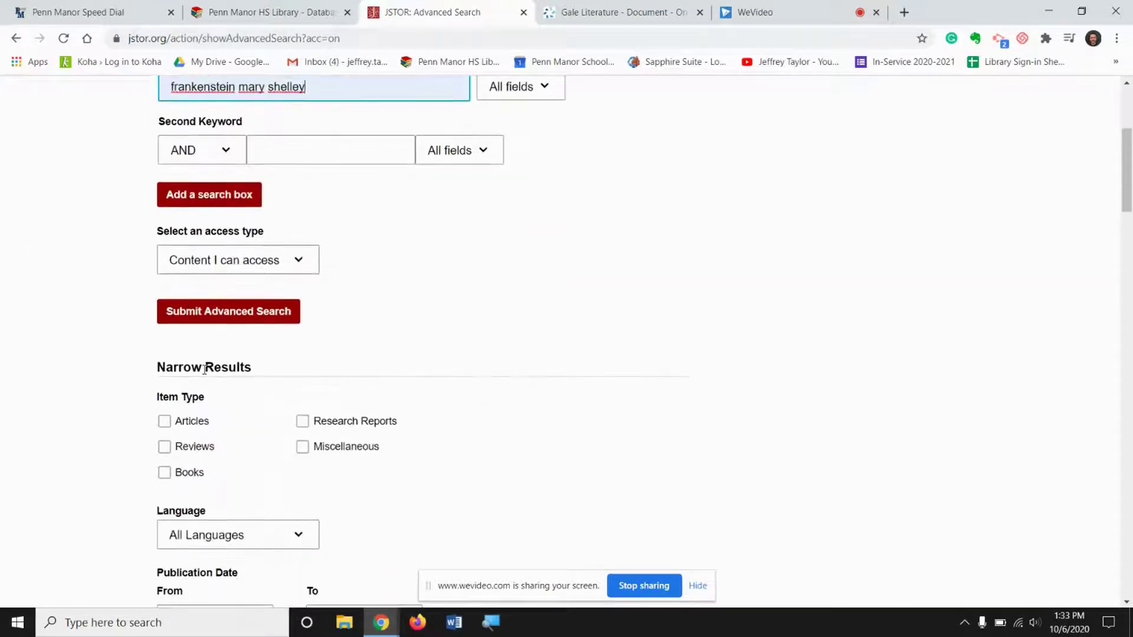
pyautogui.click(164, 421)
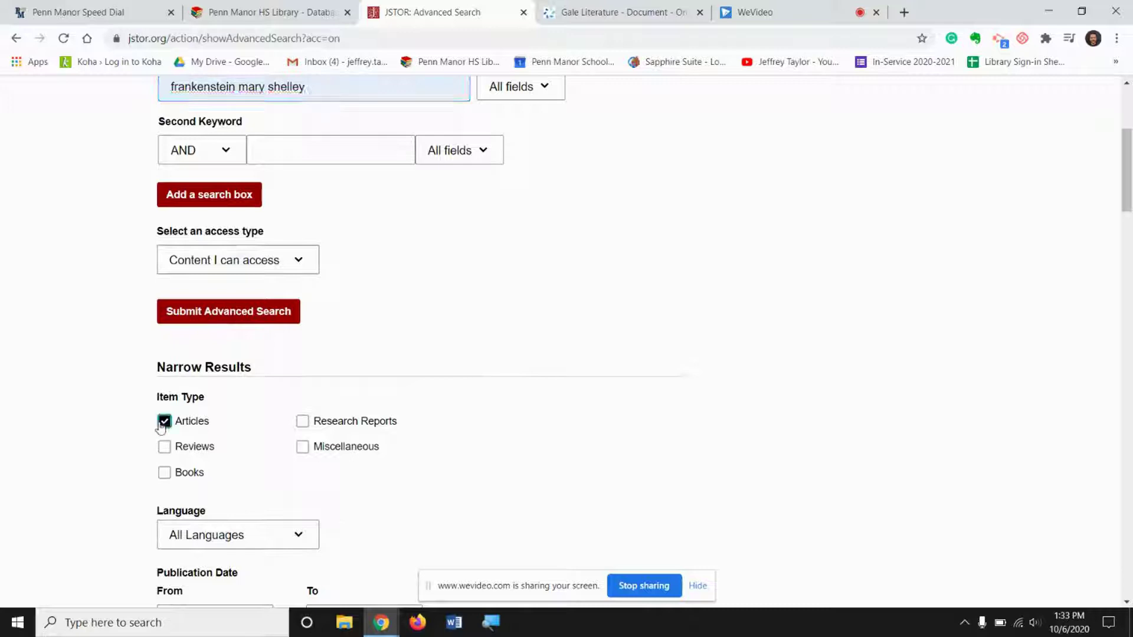
pyautogui.click(164, 473)
# Restrict the journal filter to the Language & Literature discipline.
pyautogui.scroll(-2, 398, 512)
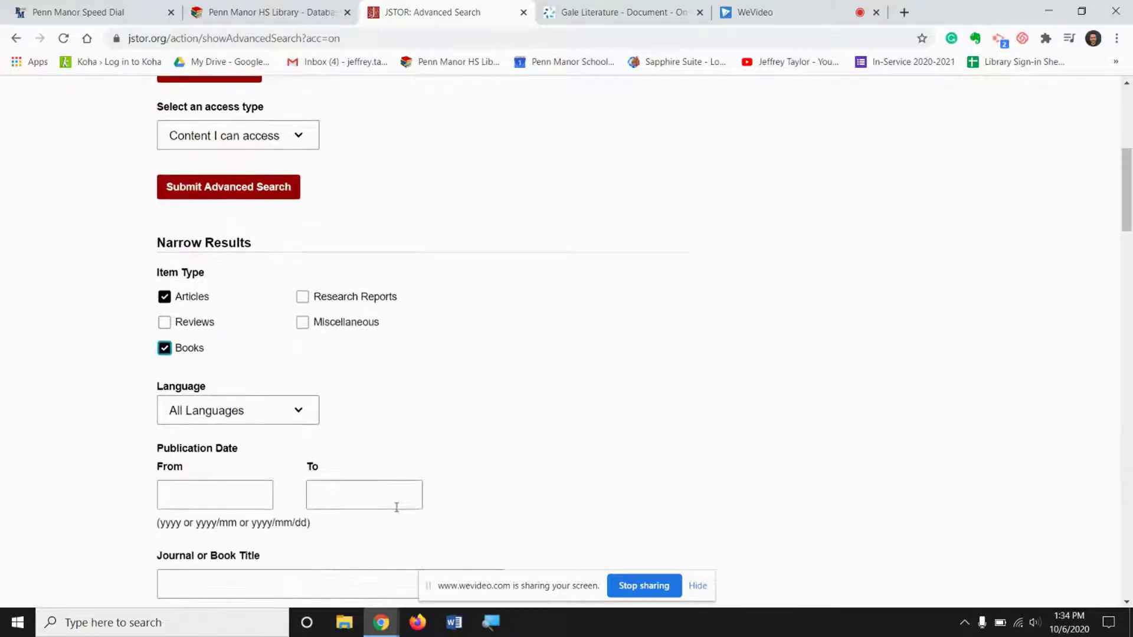
pyautogui.scroll(-3, 396, 507)
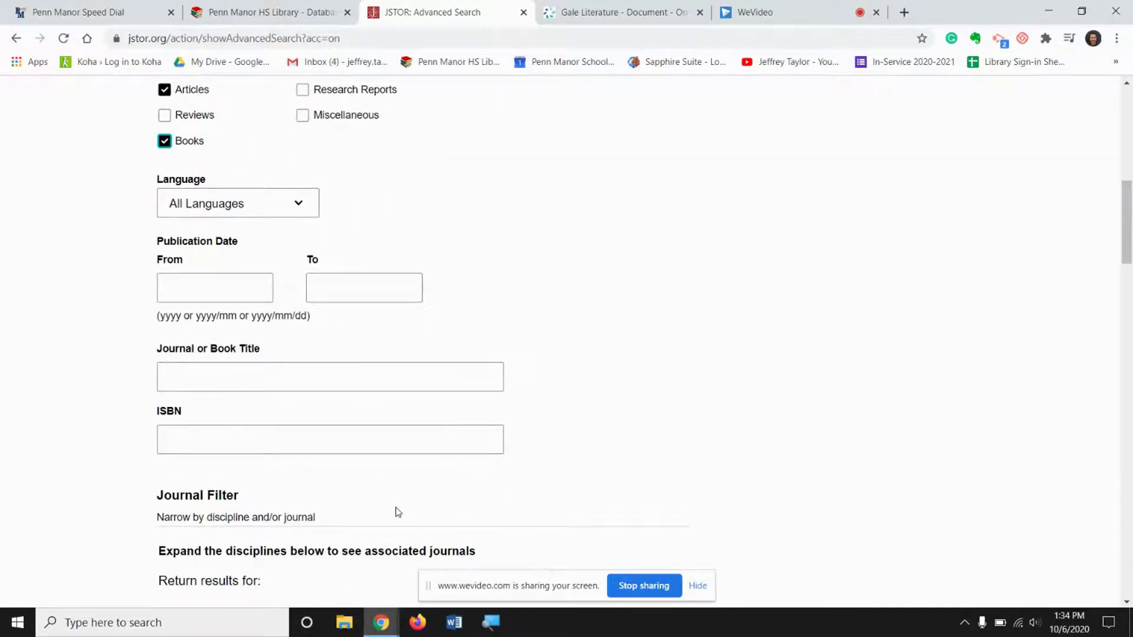
pyautogui.scroll(-4, 395, 511)
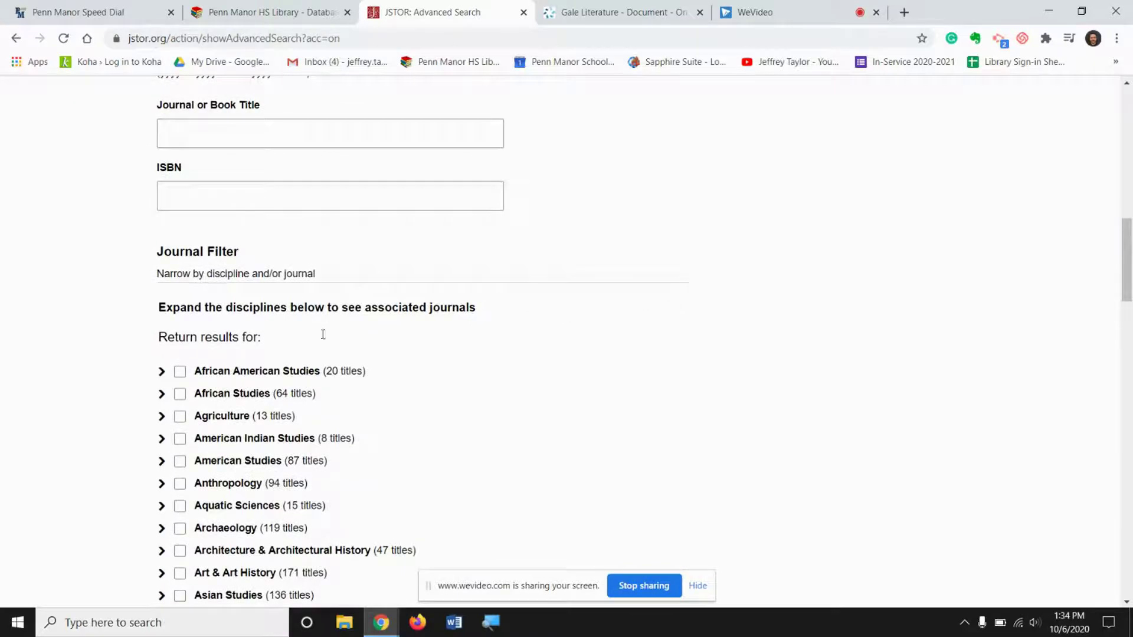
pyautogui.scroll(-10, 385, 372)
pyautogui.scroll(-4, 386, 372)
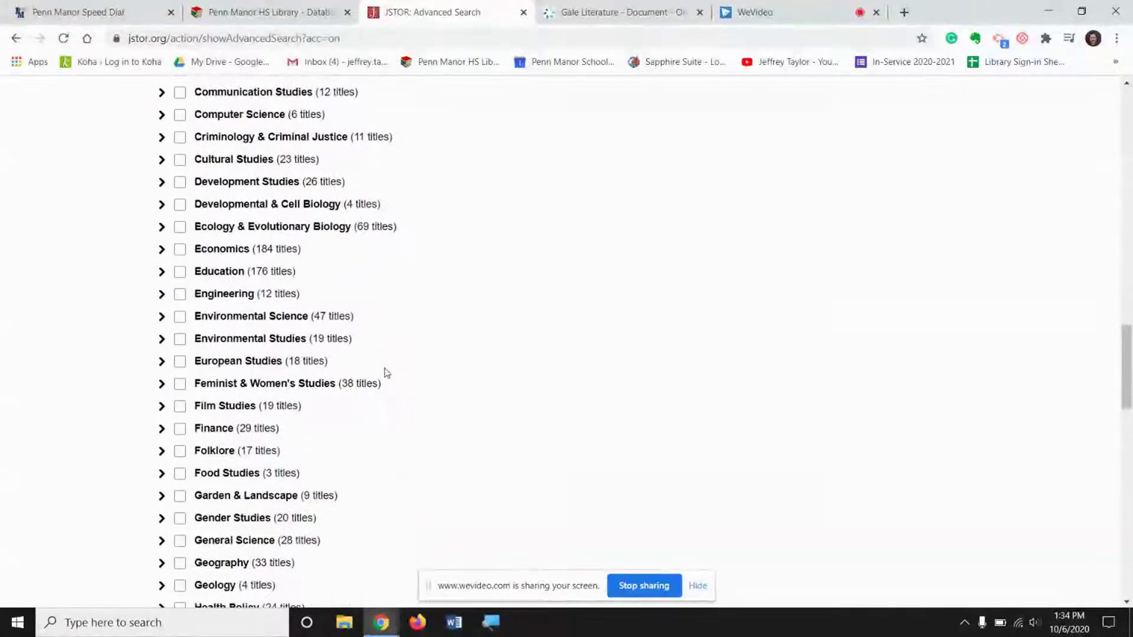
pyautogui.scroll(-5, 384, 415)
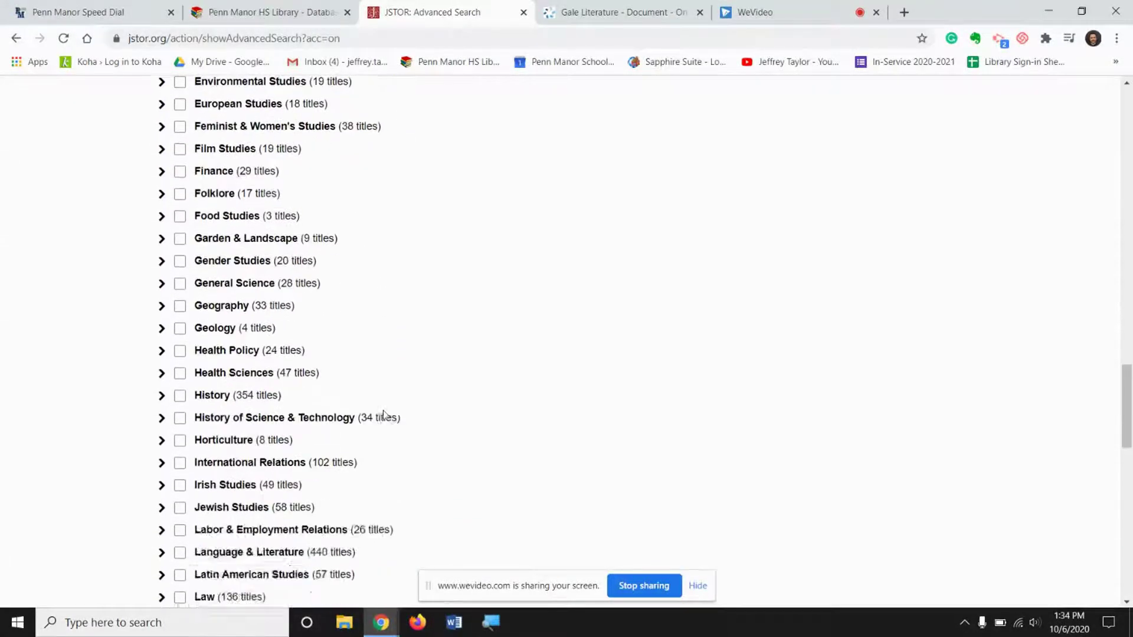
pyautogui.click(180, 392)
pyautogui.scroll(2, 339, 383)
pyautogui.scroll(1, 338, 382)
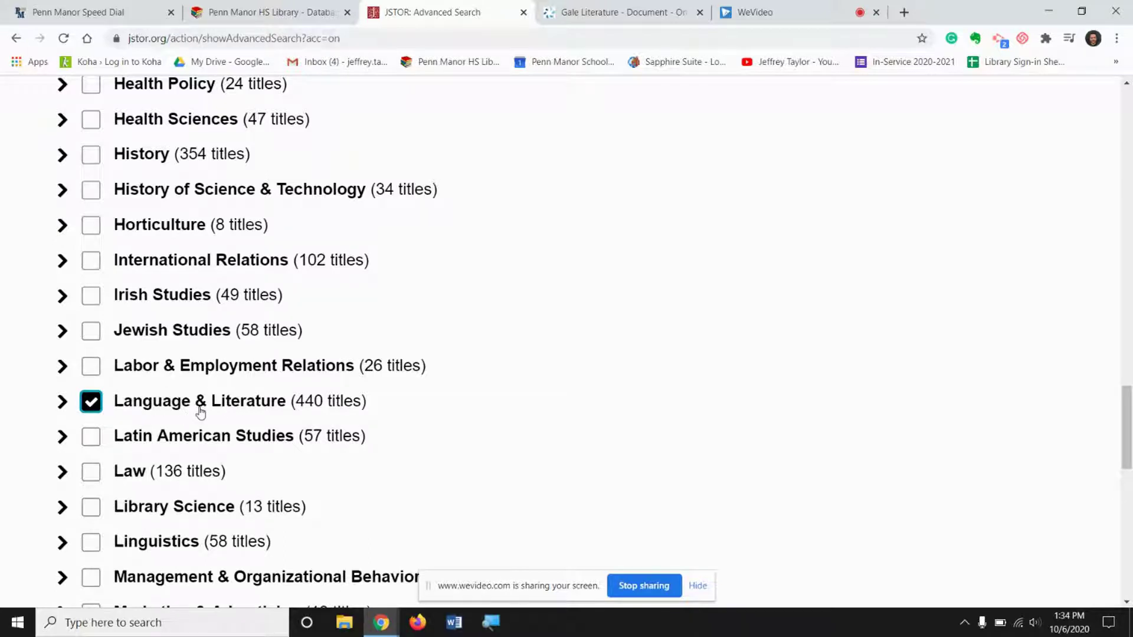
pyautogui.hotkey('ctrl', '-')
pyautogui.hotkey('ctrl', '-')
pyautogui.hotkey('ctrl', '-')
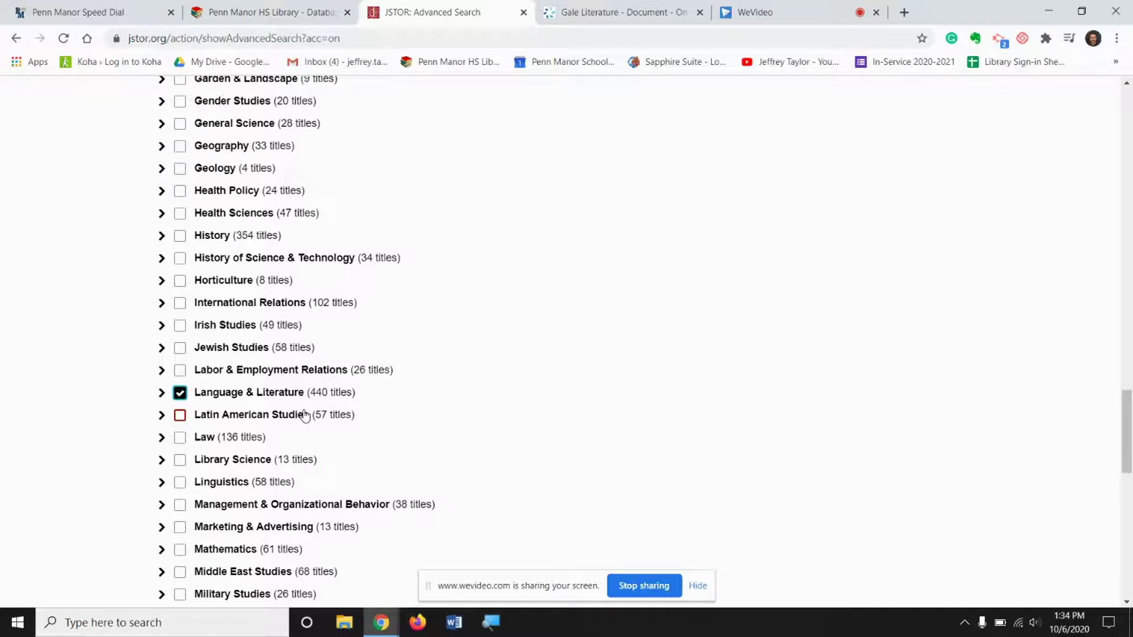
# Look over the remaining disciplines in the journal filter and submit the advanced search.
pyautogui.scroll(-10, 305, 416)
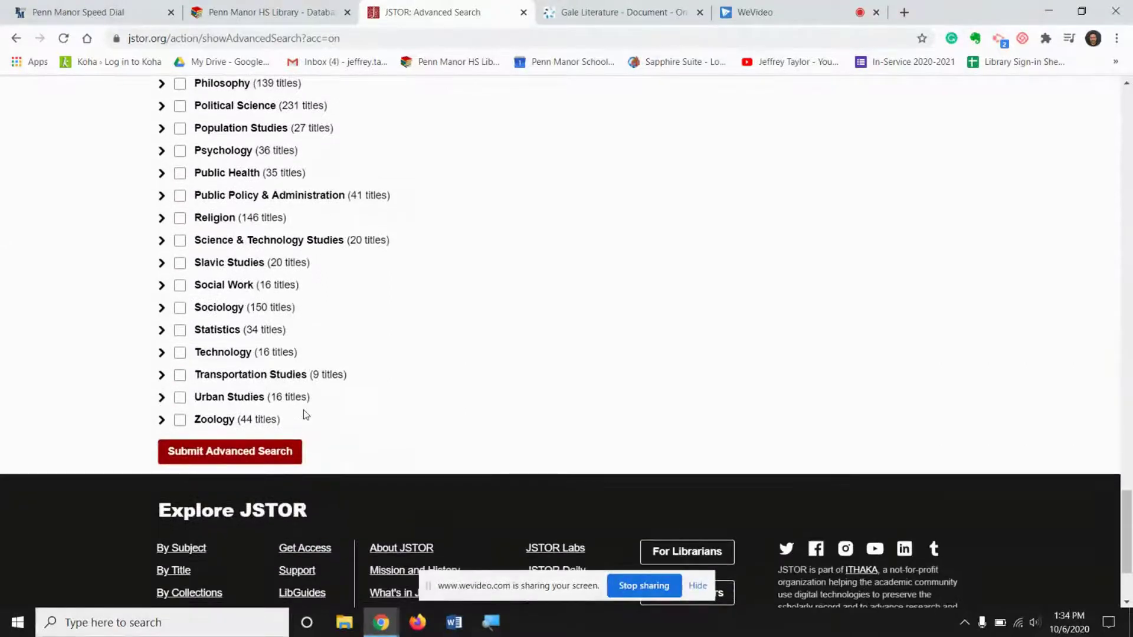
pyautogui.scroll(10, 304, 413)
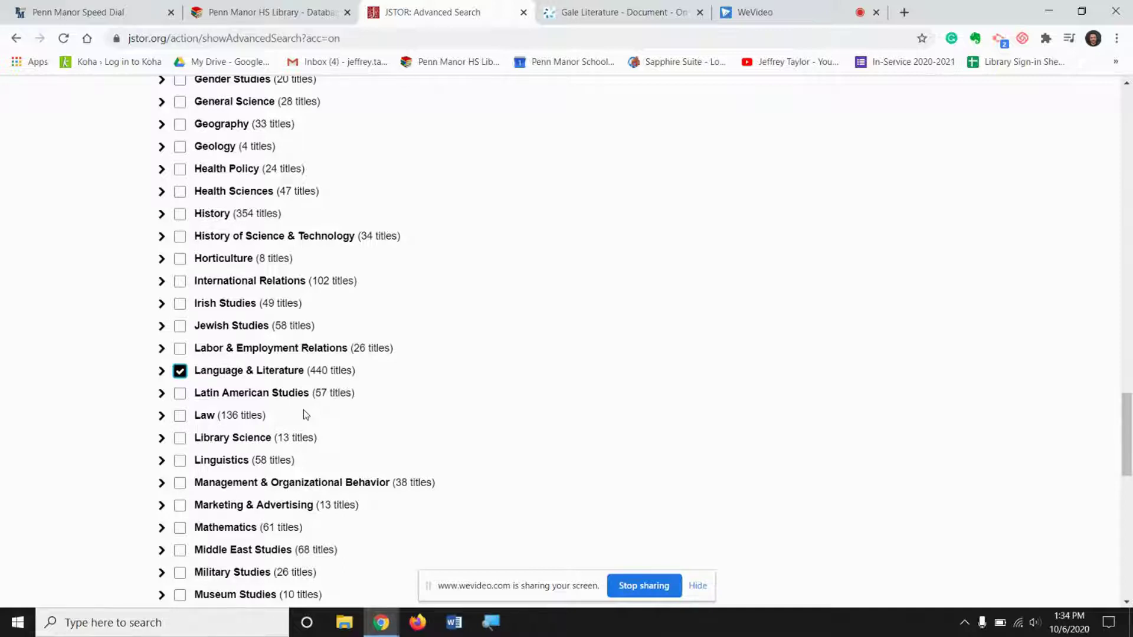
pyautogui.scroll(-7, 303, 410)
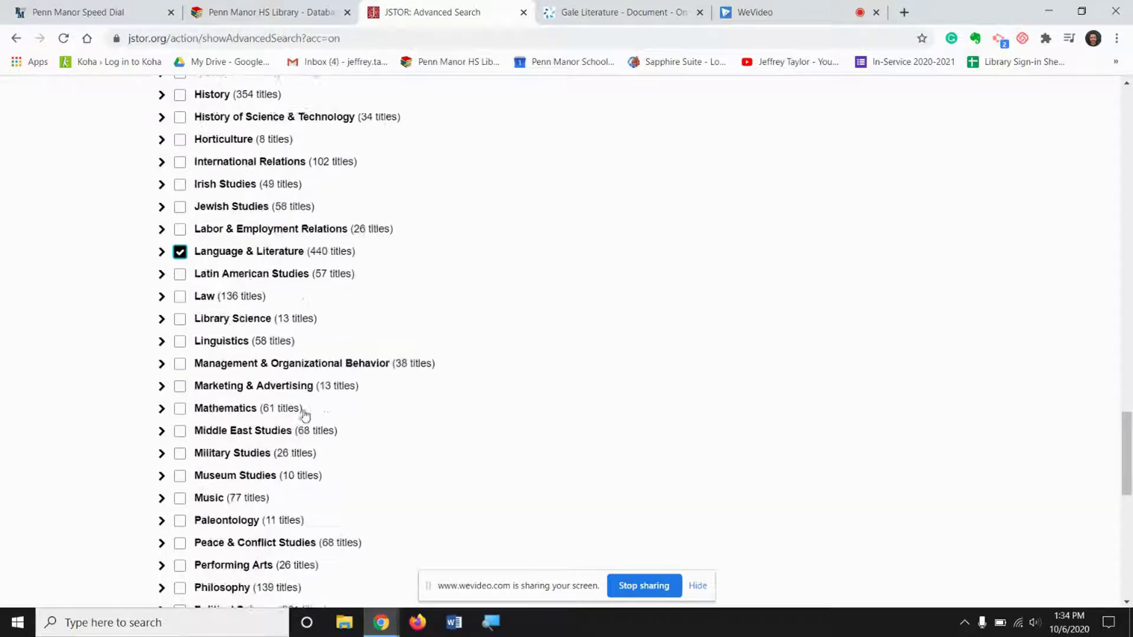
pyautogui.scroll(-4, 305, 411)
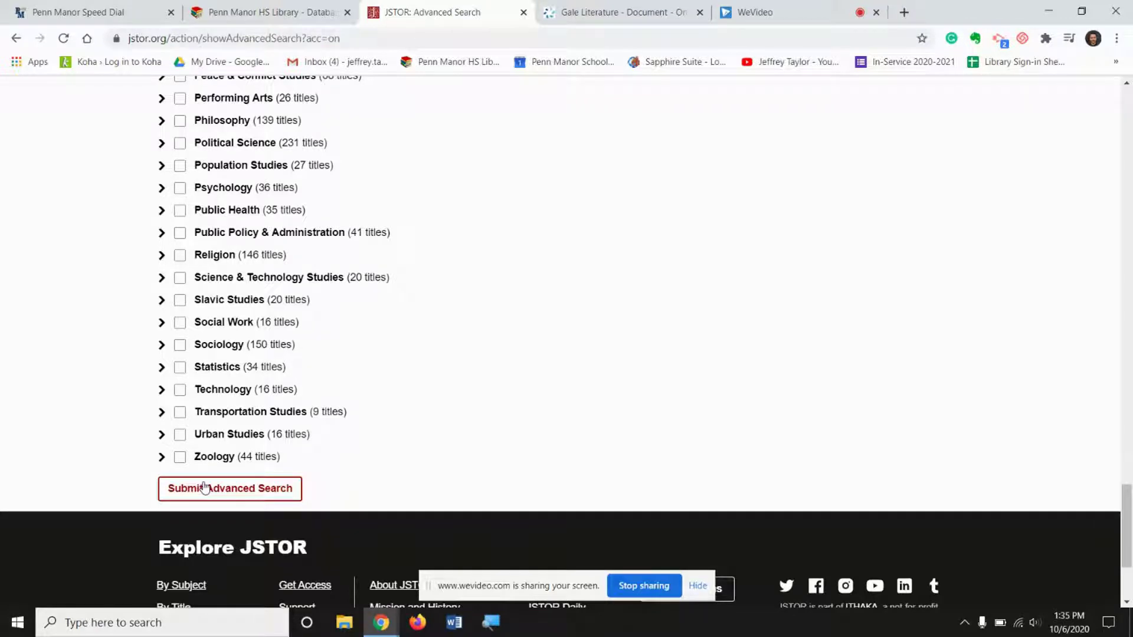
pyautogui.click(239, 498)
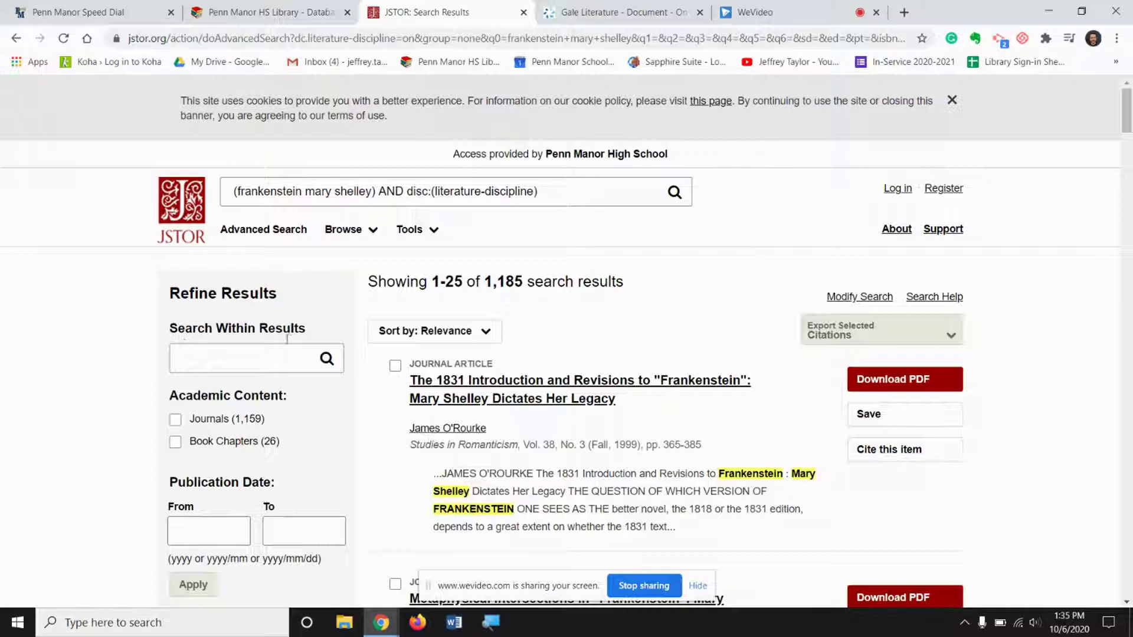
# Narrow the JSTOR results by adding "and isolated" to the end of the main search query and rerun it.
pyautogui.click(241, 355)
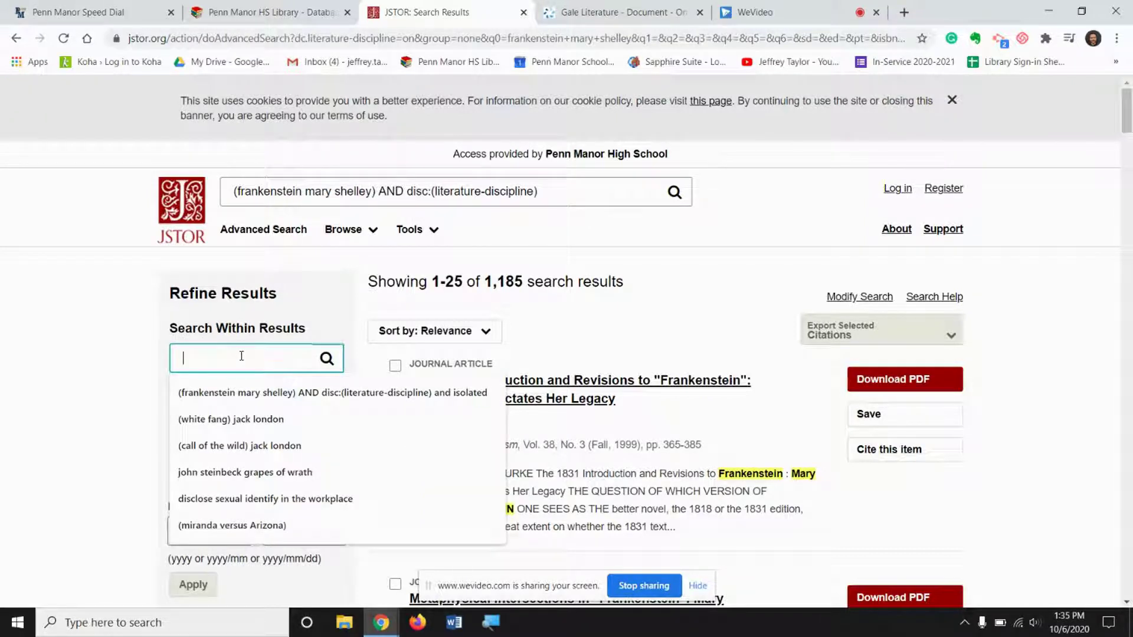
pyautogui.click(550, 194)
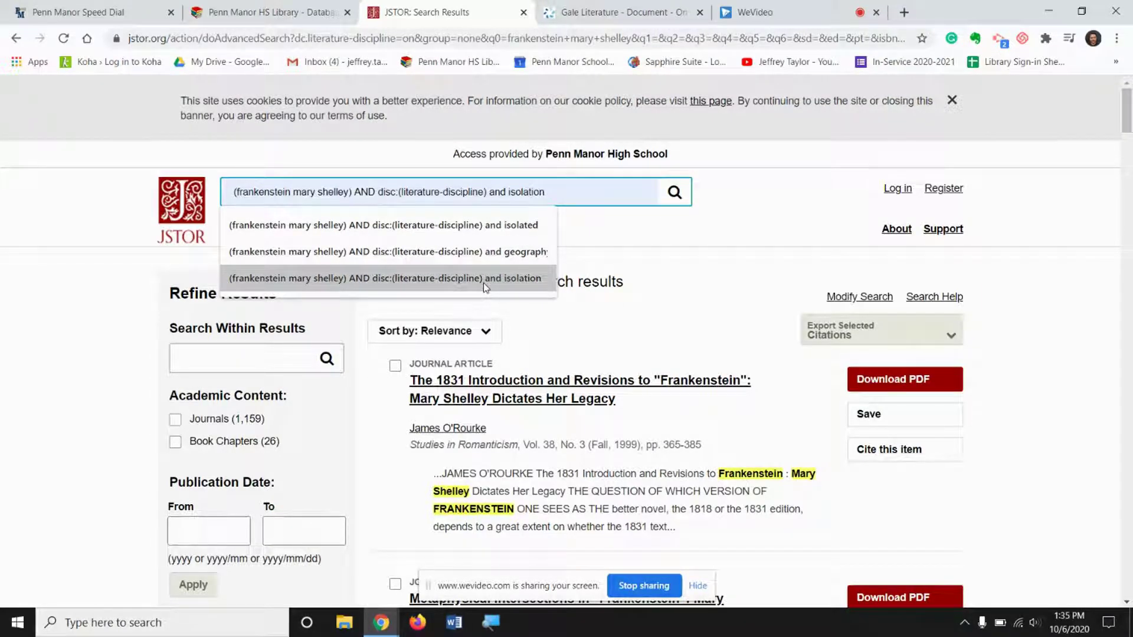
pyautogui.click(475, 237)
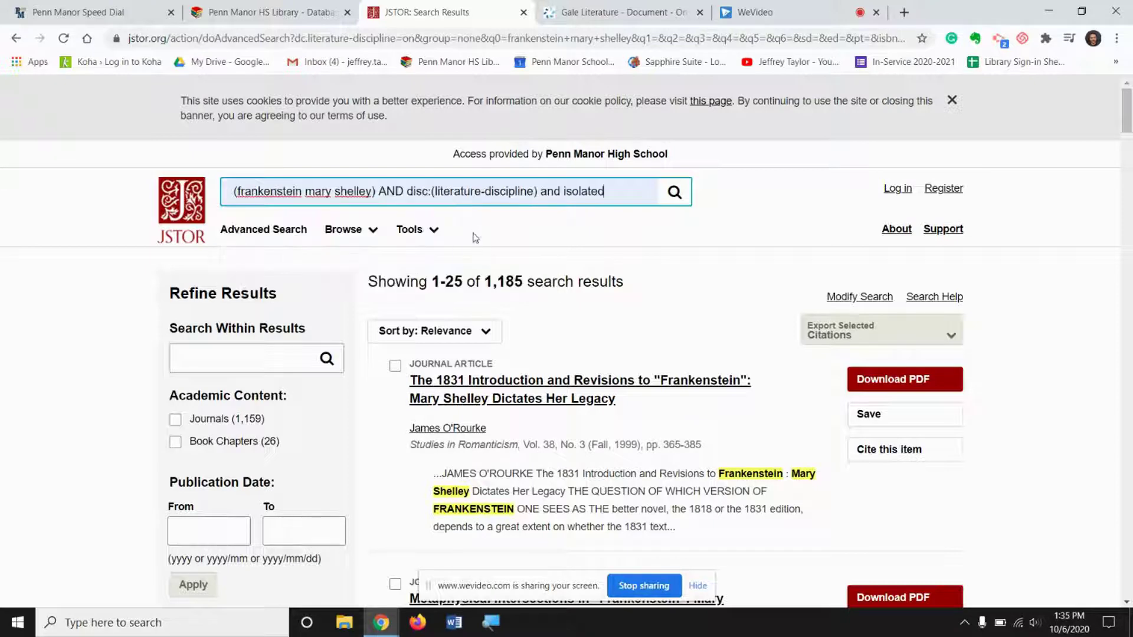
pyautogui.click(676, 193)
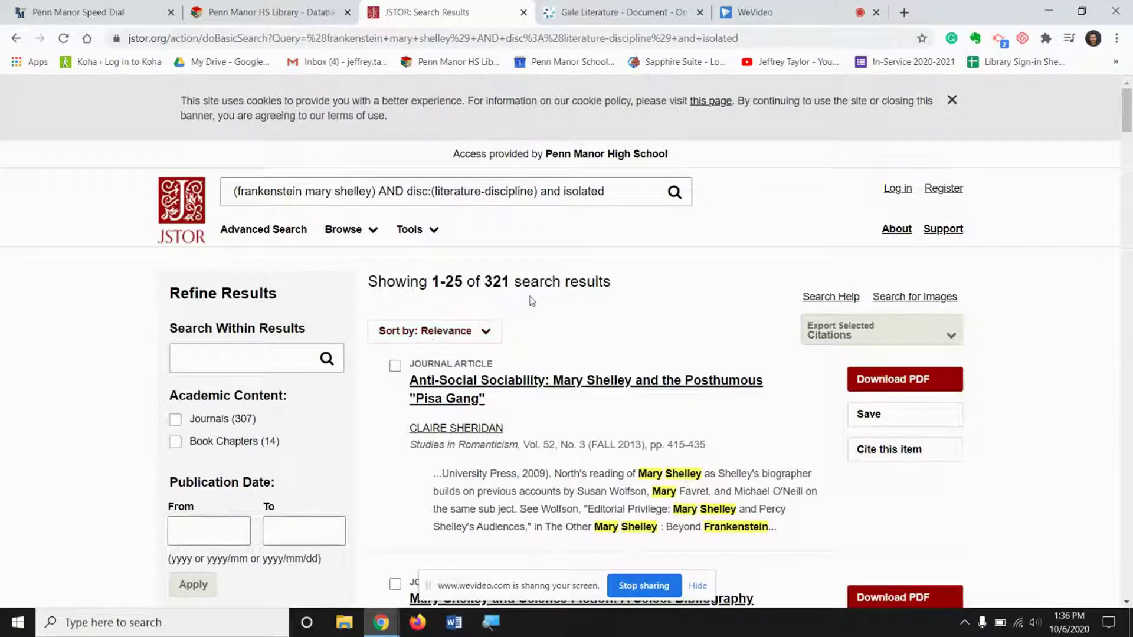
# Highlight the added term "isolated" in the query and look through the journal articles in the narrowed results.
pyautogui.moveTo(614, 190); pyautogui.dragTo(560, 197)
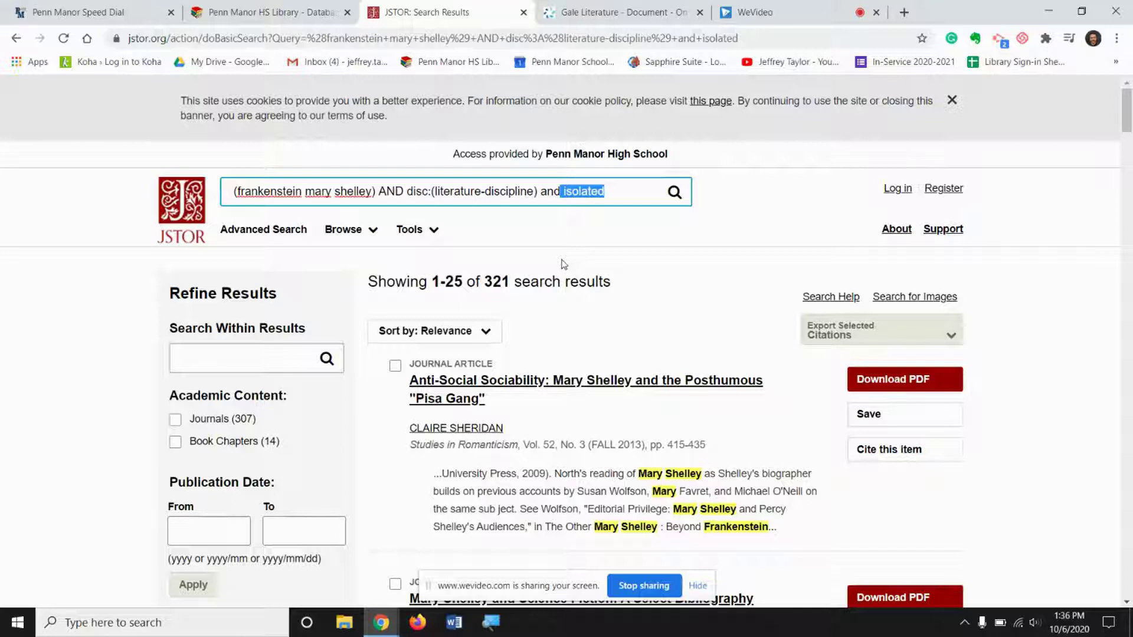
pyautogui.doubleClick(572, 201)
pyautogui.scroll(-4, 471, 277)
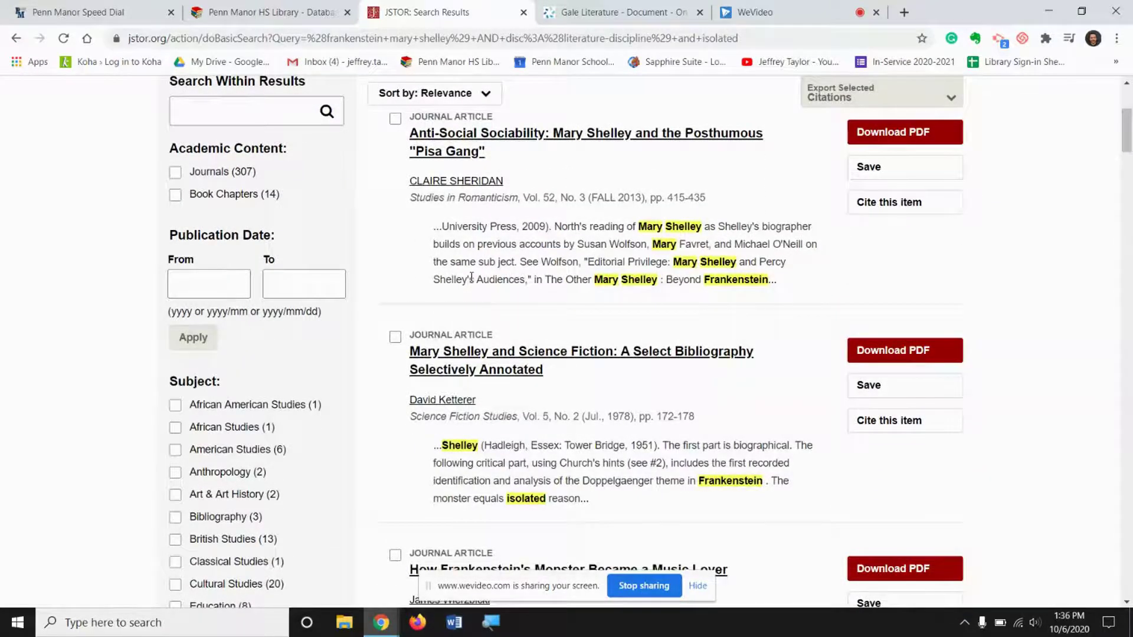
pyautogui.scroll(-9, 472, 277)
pyautogui.scroll(-1, 472, 282)
pyautogui.scroll(-4, 472, 280)
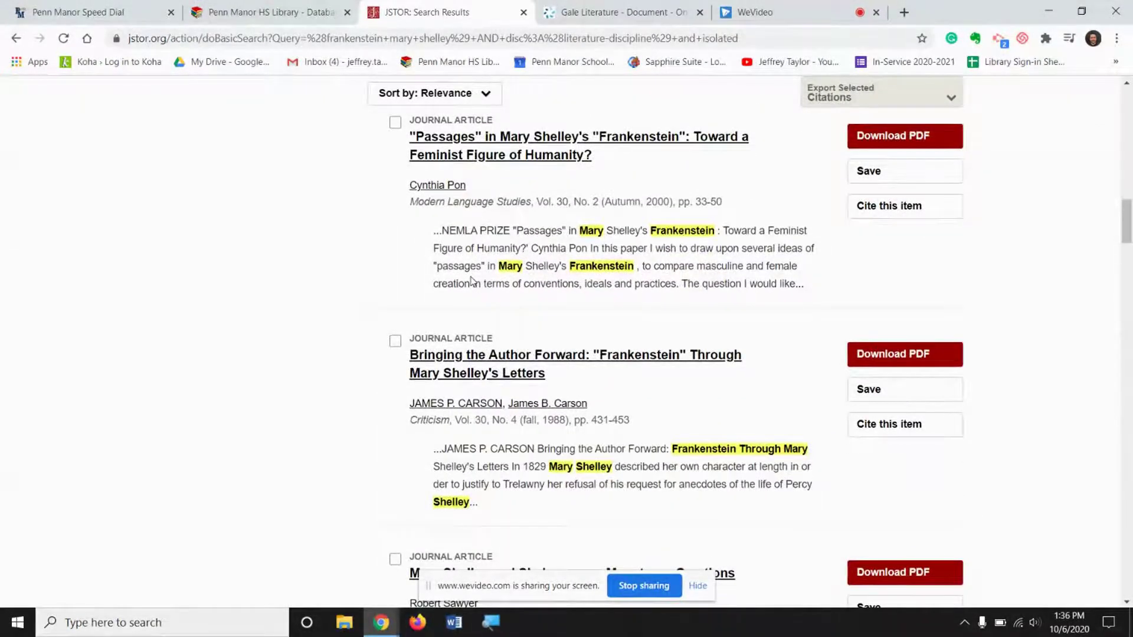
pyautogui.scroll(-5, 472, 281)
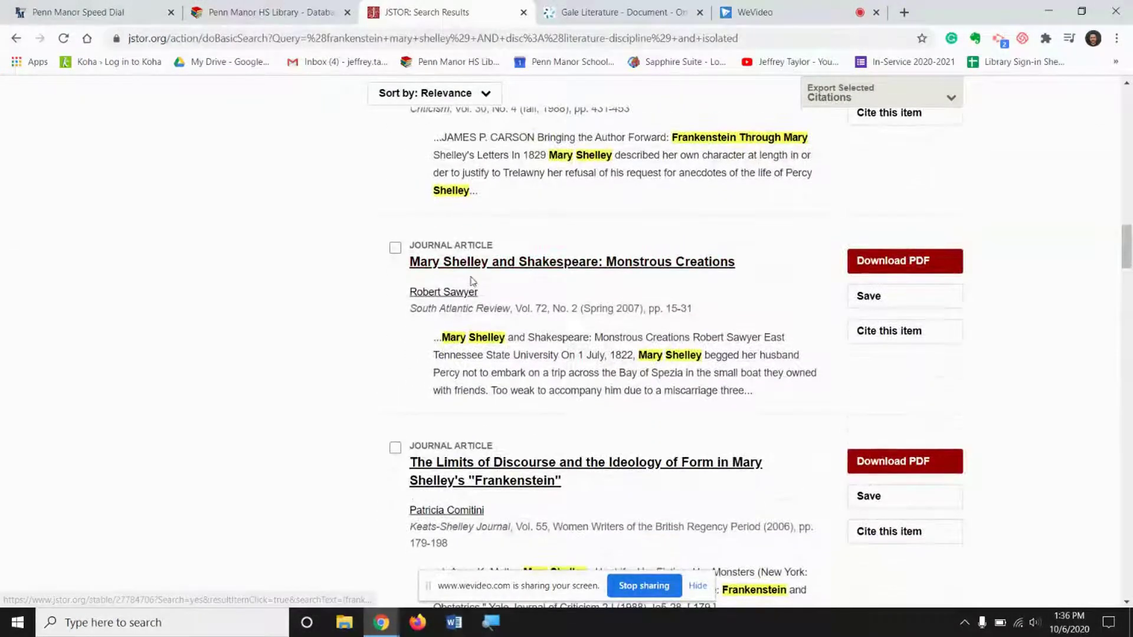
# Look through more of the journal results and open the article "The Political Geography of Horror in Mary Shelley's 'Frankenstein'".
pyautogui.scroll(-2, 538, 335)
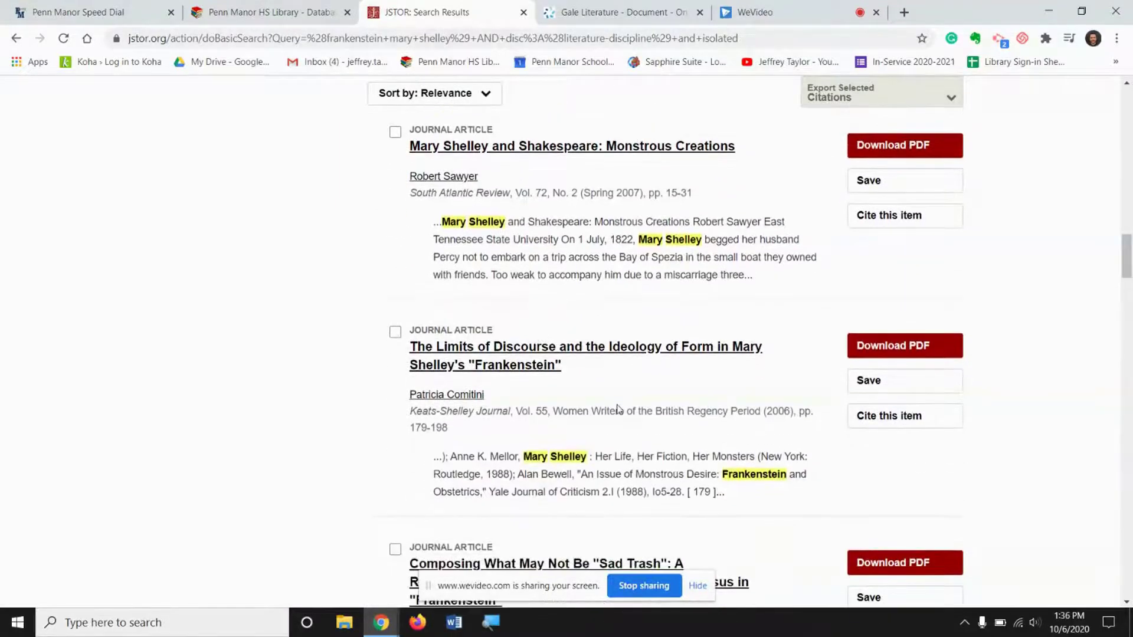
pyautogui.scroll(-6, 618, 408)
pyautogui.scroll(-3, 616, 408)
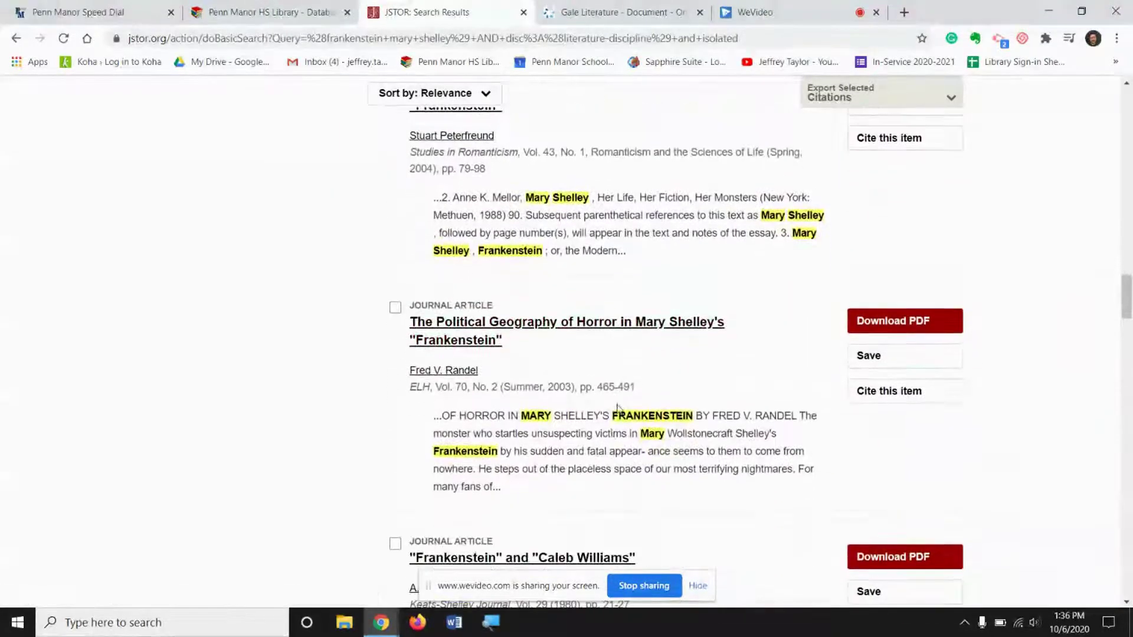
pyautogui.scroll(-1, 535, 474)
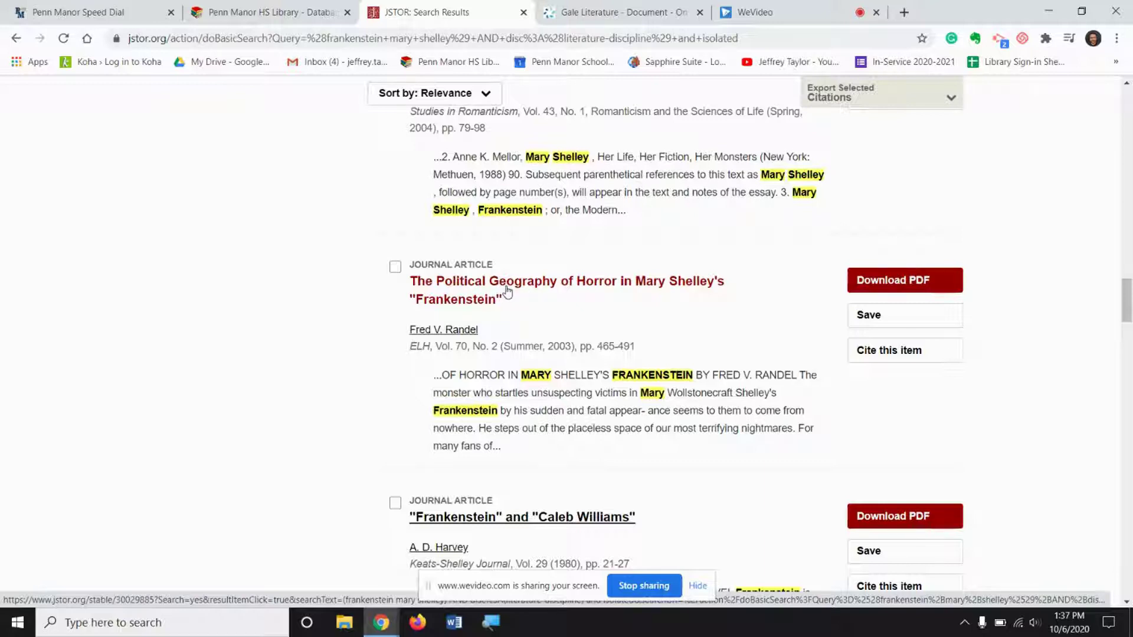
pyautogui.click(590, 297)
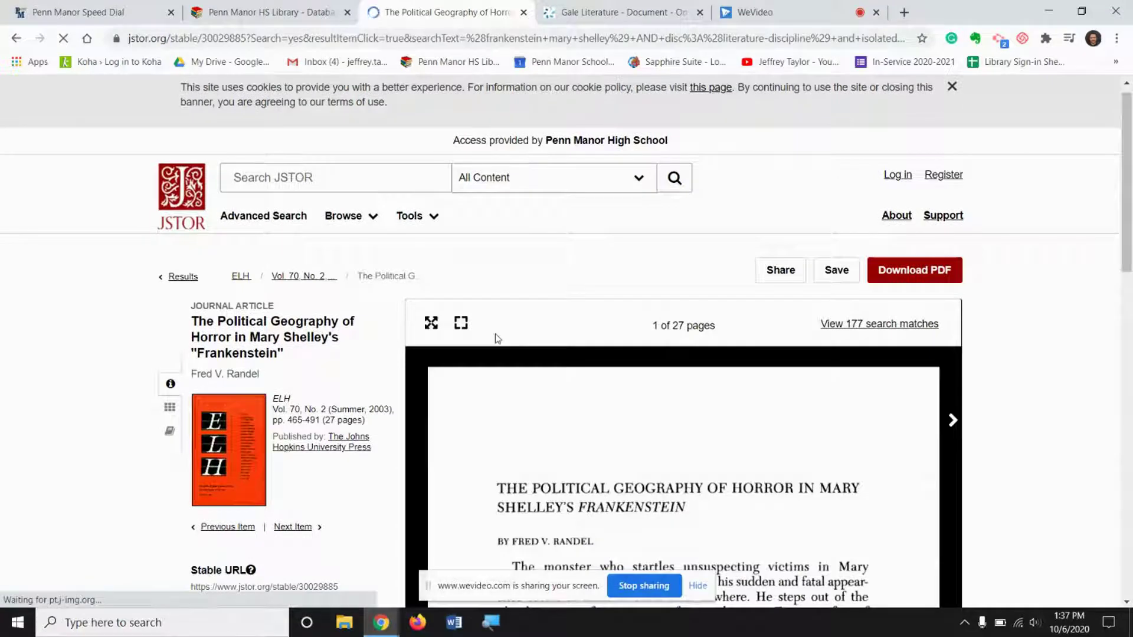
# Look over the article's first page in the online viewer and open its full PDF, accepting the terms.
pyautogui.scroll(-1, 495, 334)
pyautogui.scroll(-7, 495, 334)
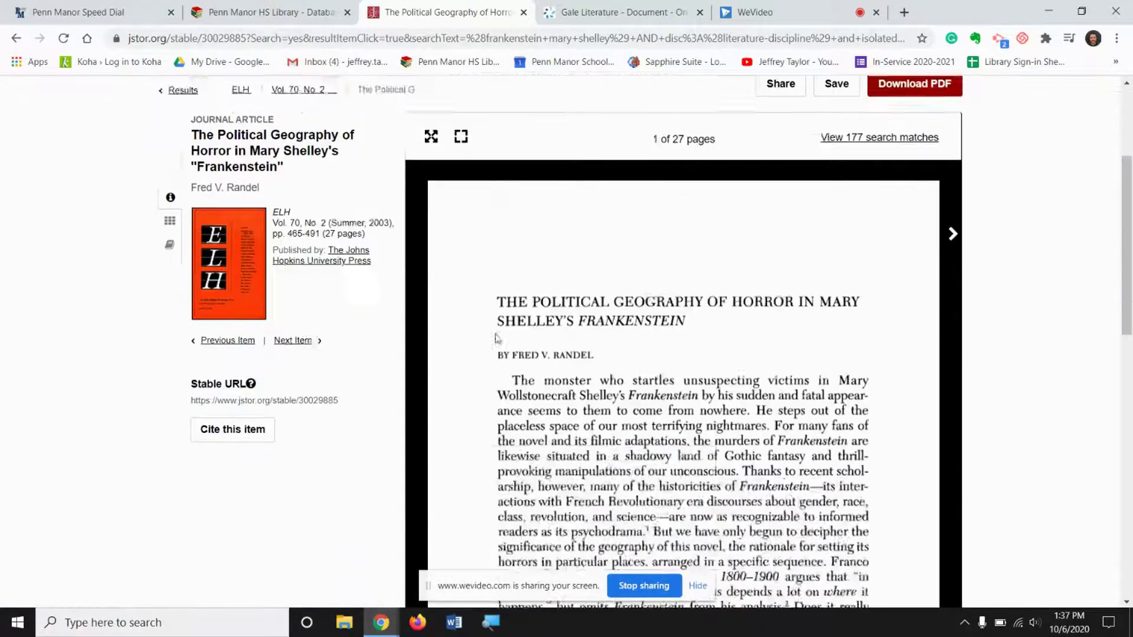
pyautogui.scroll(-6, 494, 338)
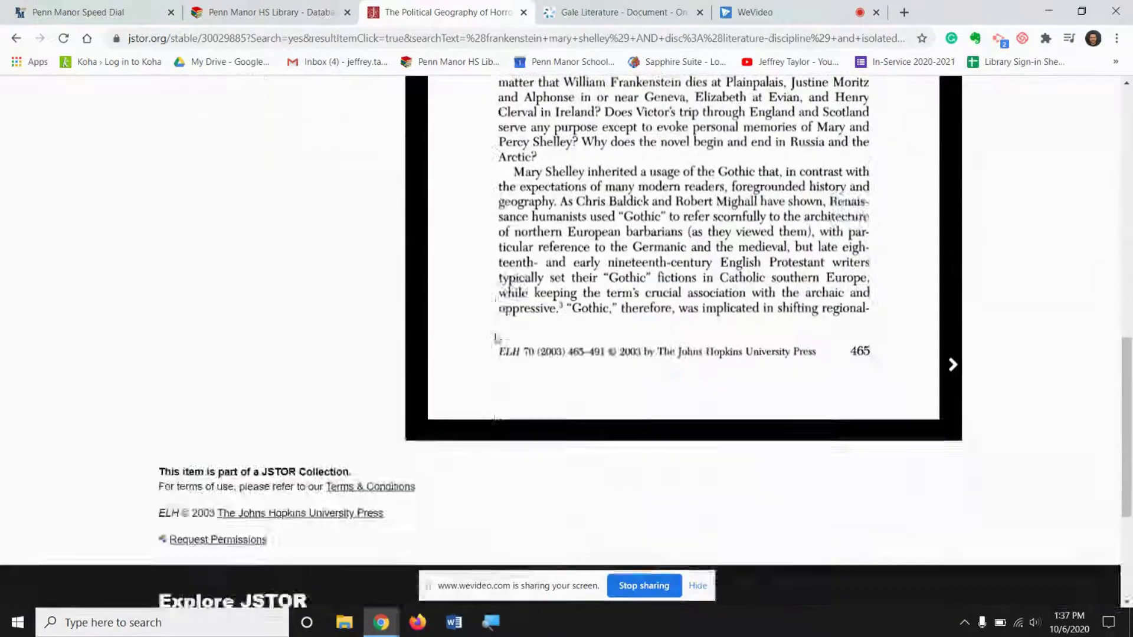
pyautogui.scroll(11, 494, 337)
pyautogui.scroll(3, 496, 339)
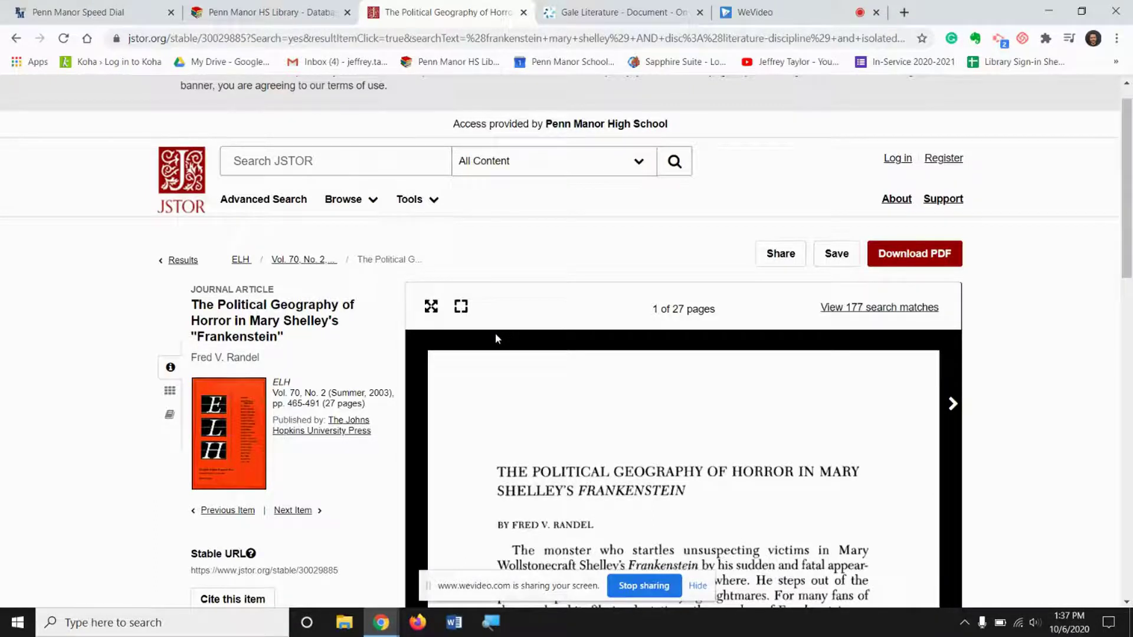
pyautogui.scroll(-1, 496, 337)
pyautogui.click(896, 248)
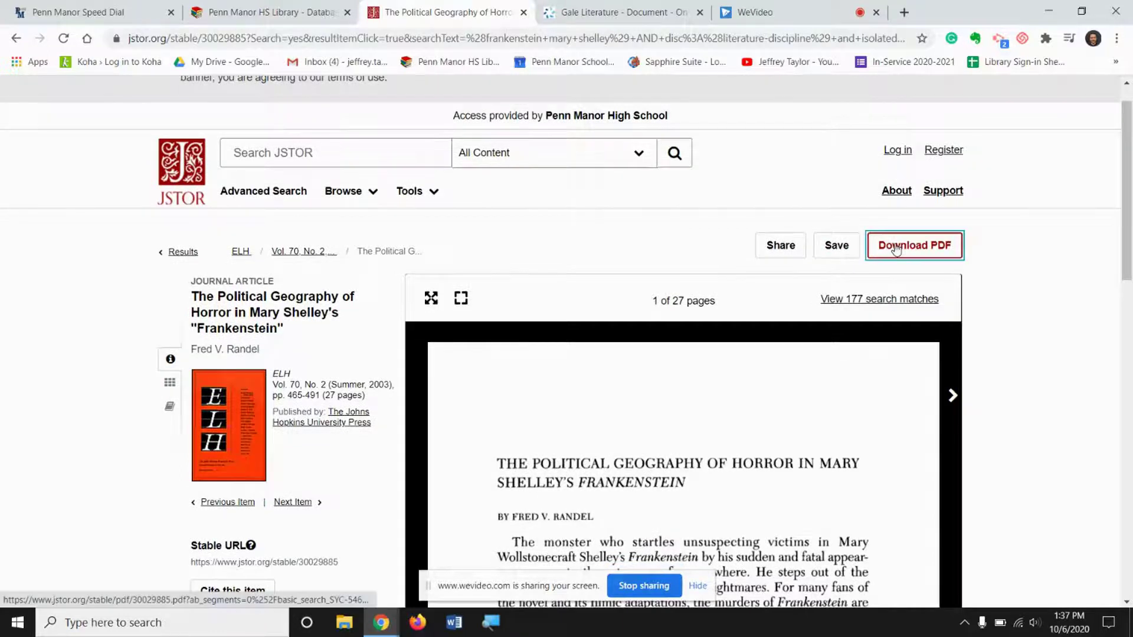
pyautogui.click(453, 378)
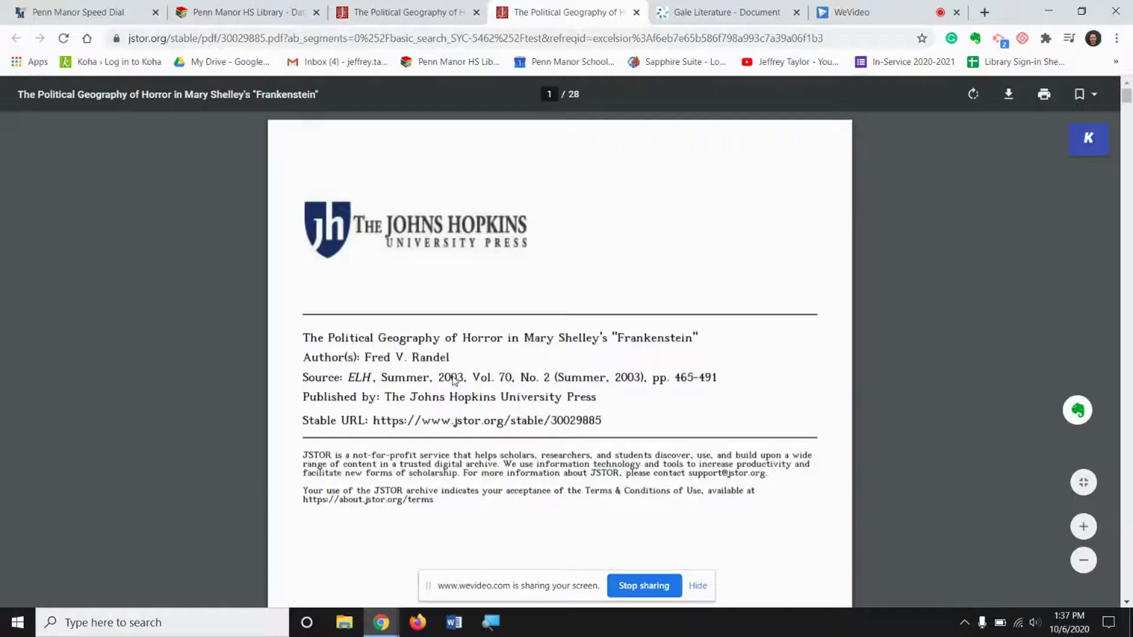
# Search the PDF's text for "isola" and go to the second match.
pyautogui.hotkey('ctrl', 'f')
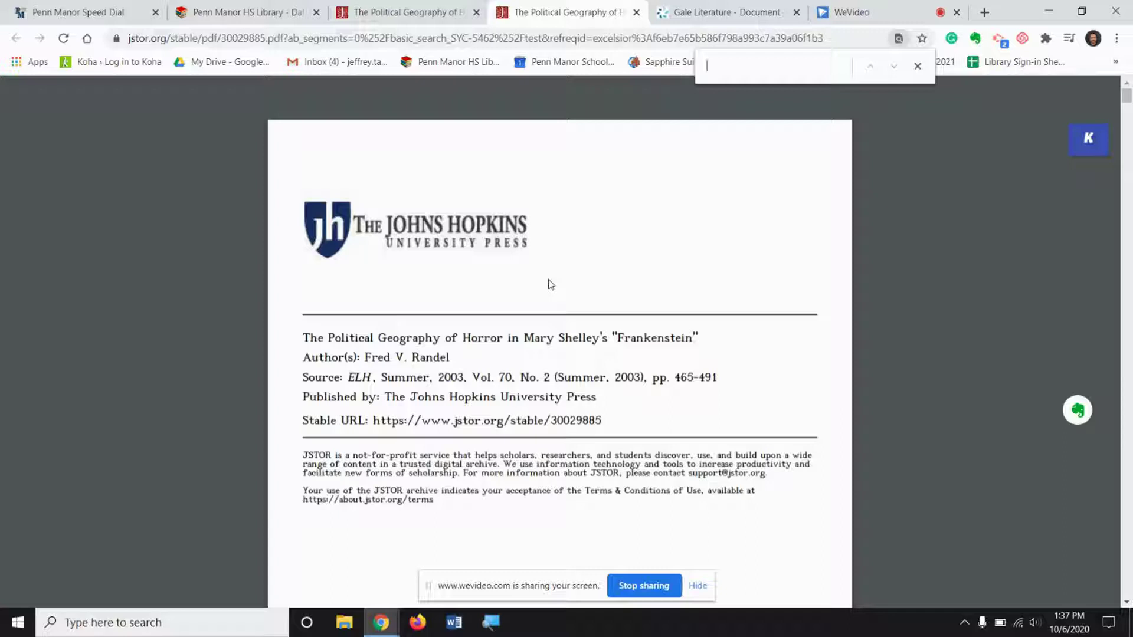
pyautogui.write('is')
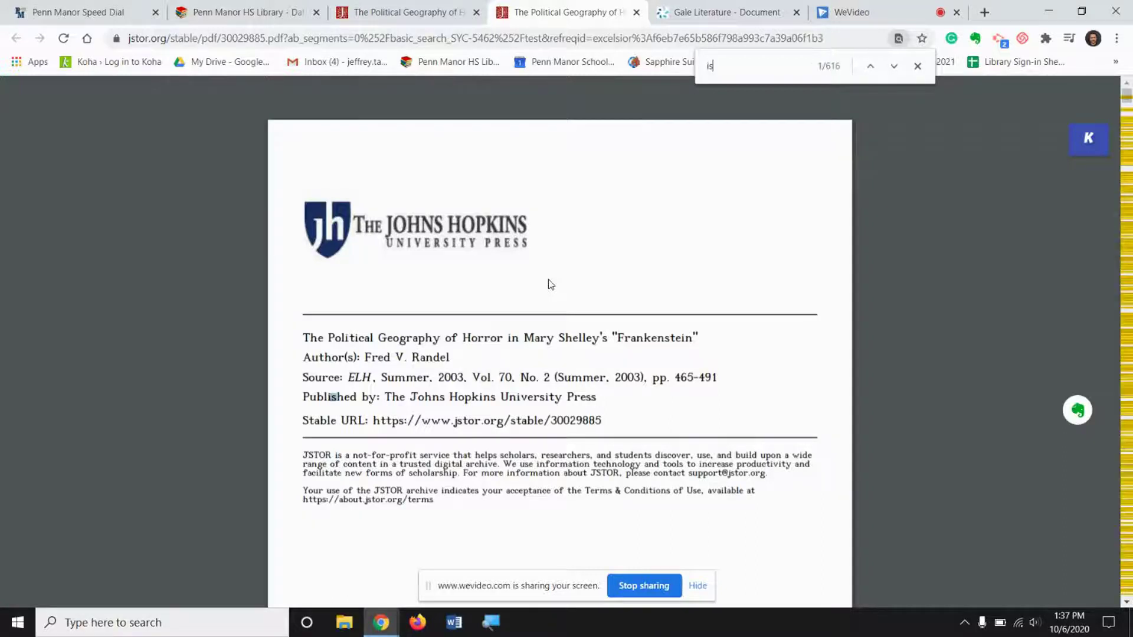
pyautogui.write('lo')
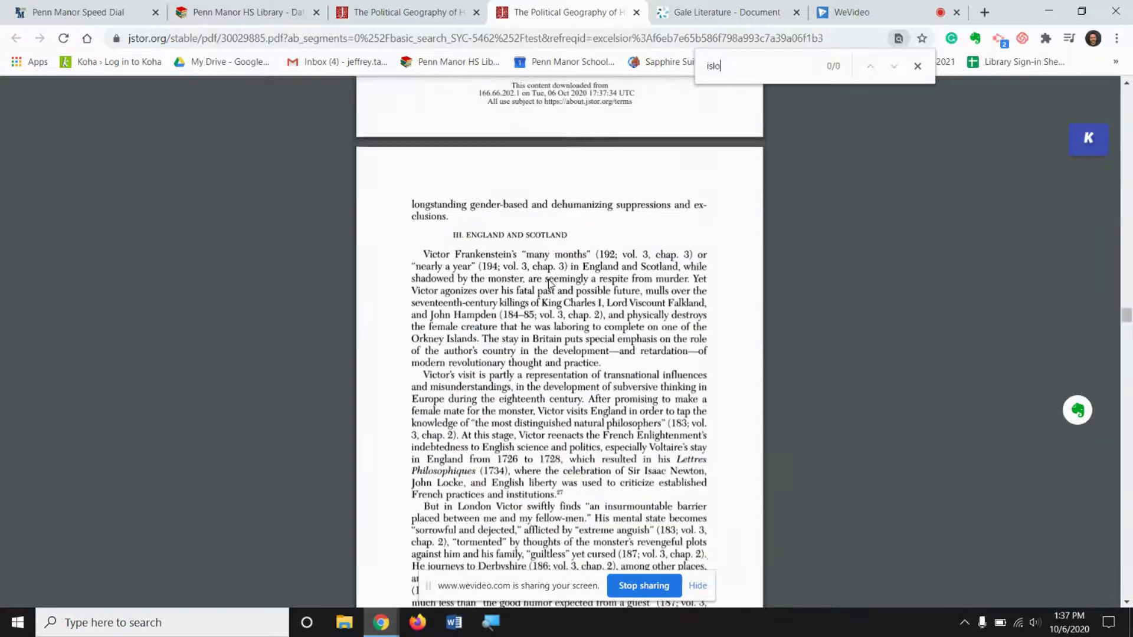
pyautogui.press('BackSpace')
pyautogui.press('BackSpace')
pyautogui.write('ola')
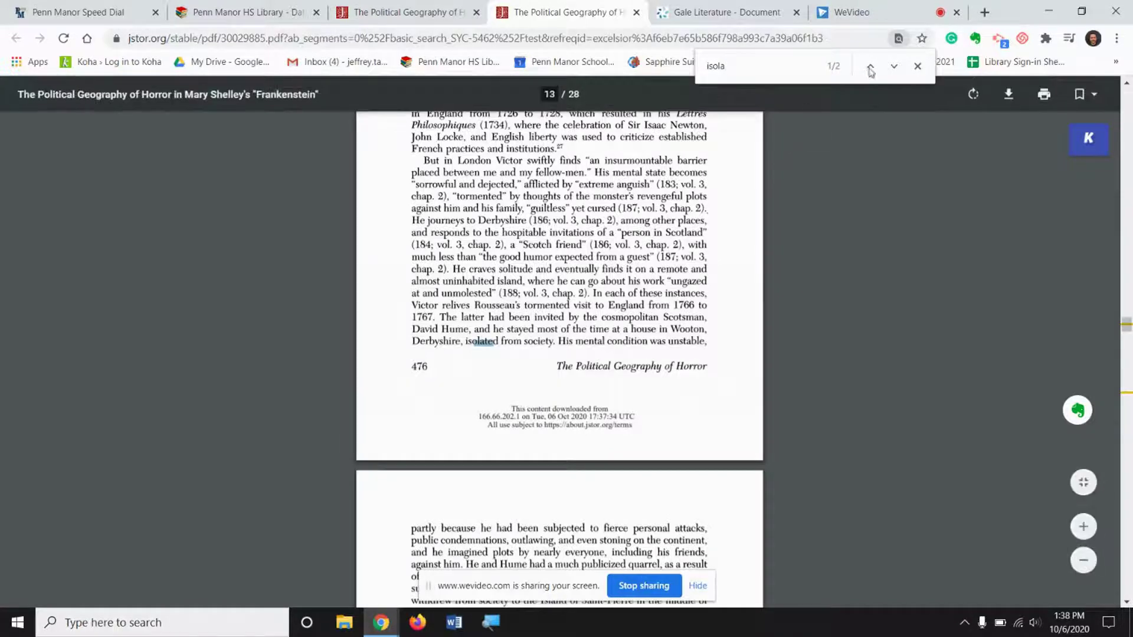
pyautogui.click(893, 67)
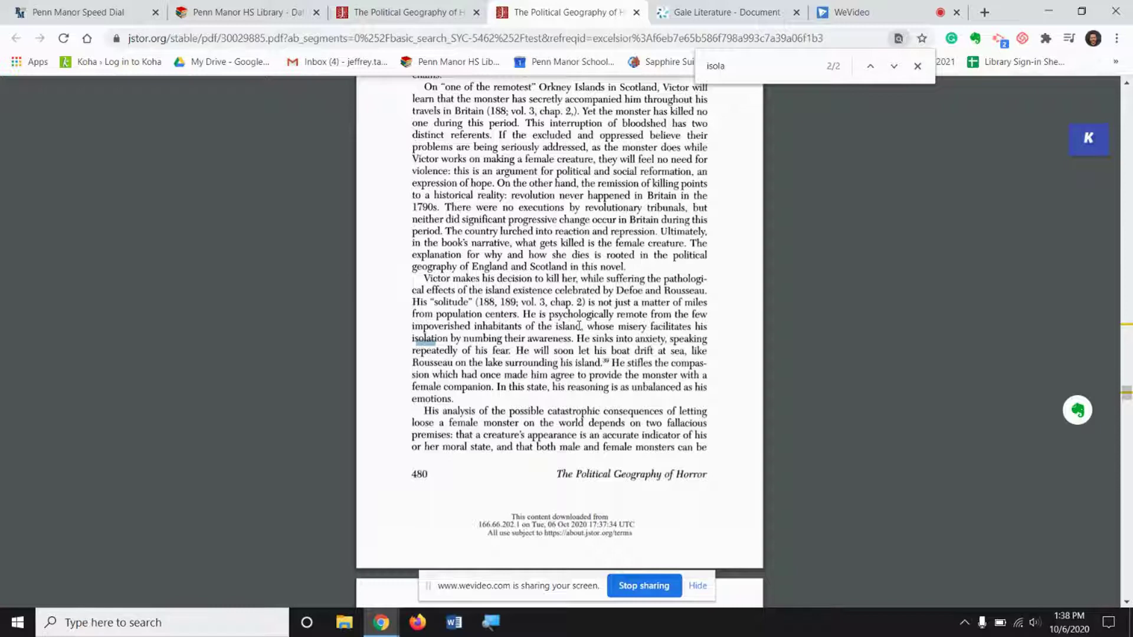
# Skim the pages around the matched passage, then close the text search and the PDF.
pyautogui.scroll(5, 541, 323)
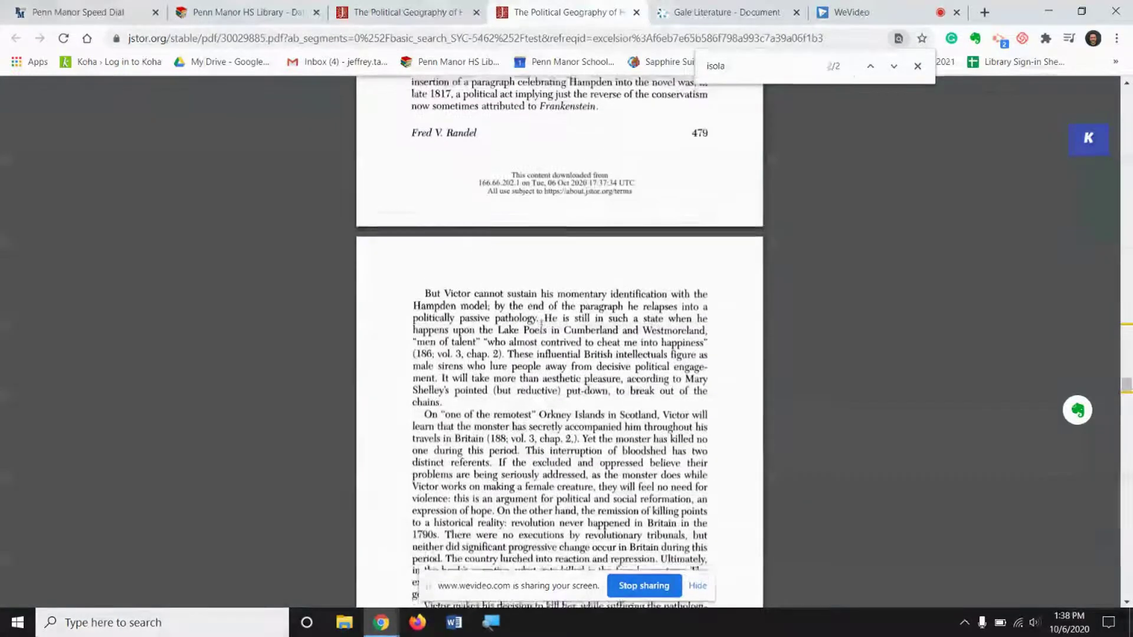
pyautogui.scroll(-12, 541, 322)
pyautogui.scroll(-5, 541, 325)
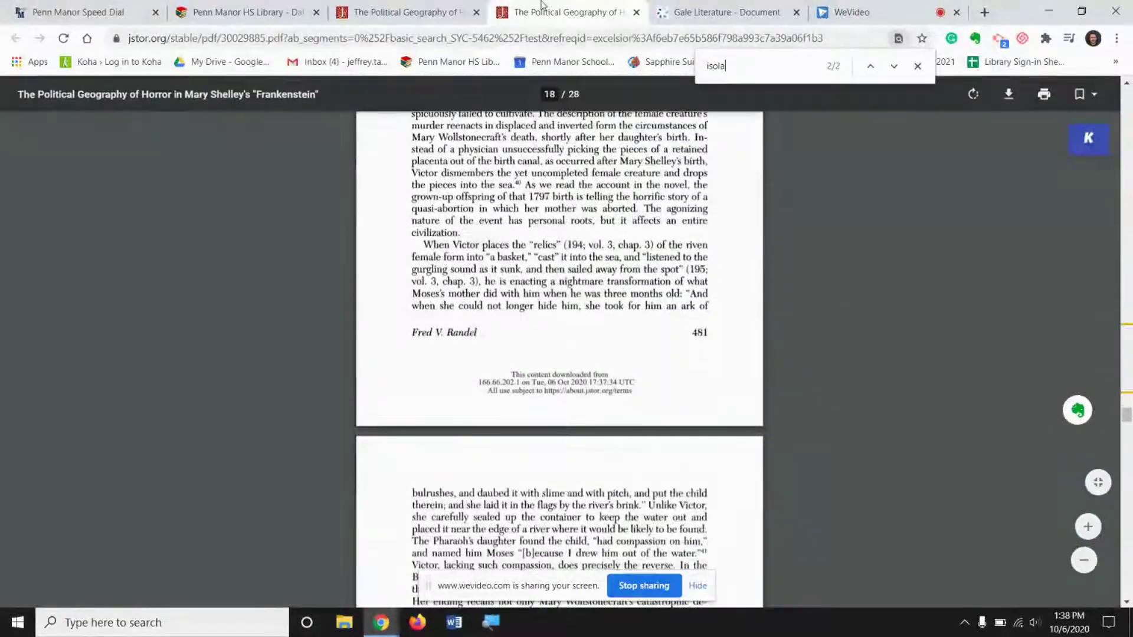
pyautogui.click(917, 66)
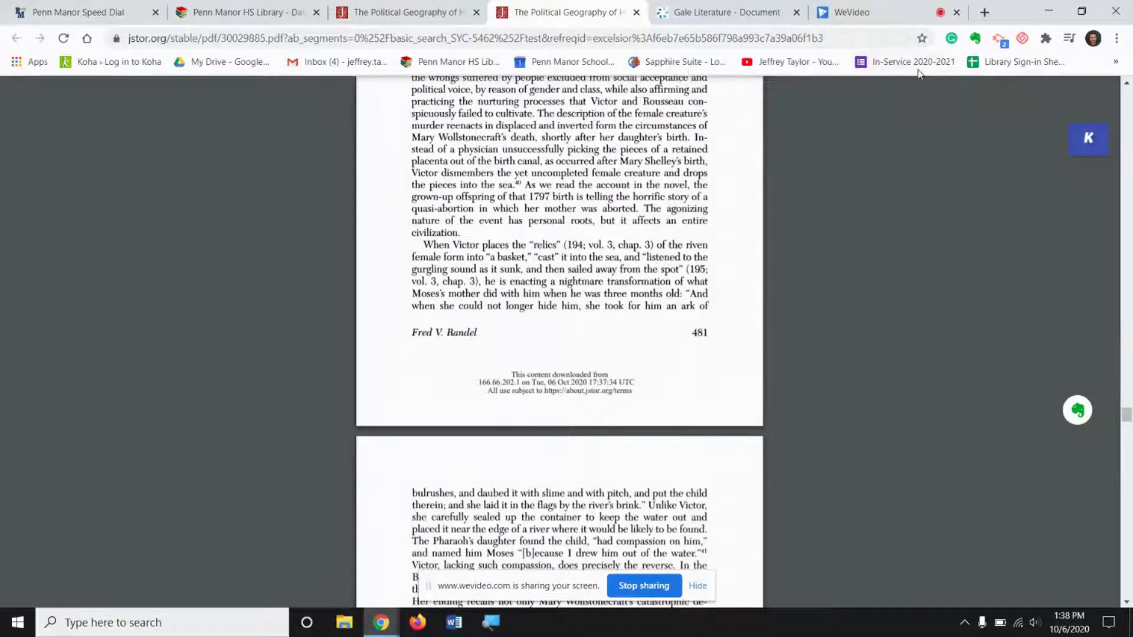
pyautogui.click(636, 12)
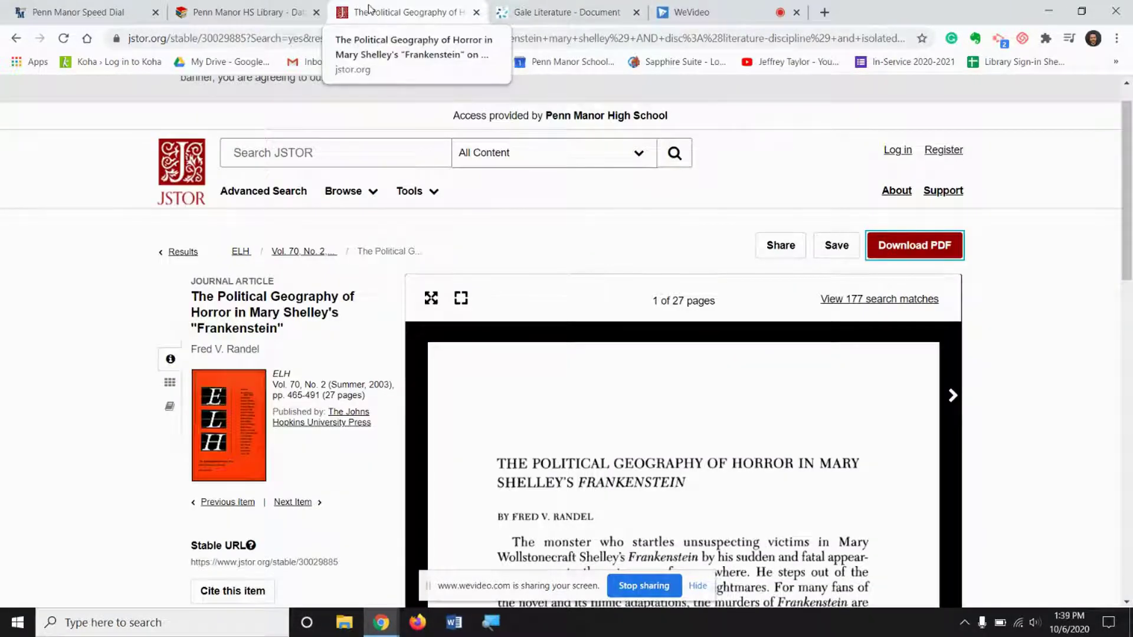
# Return to the school library's Databases page, enlarge the Power Library entry for reading and open that site.
pyautogui.click(230, 12)
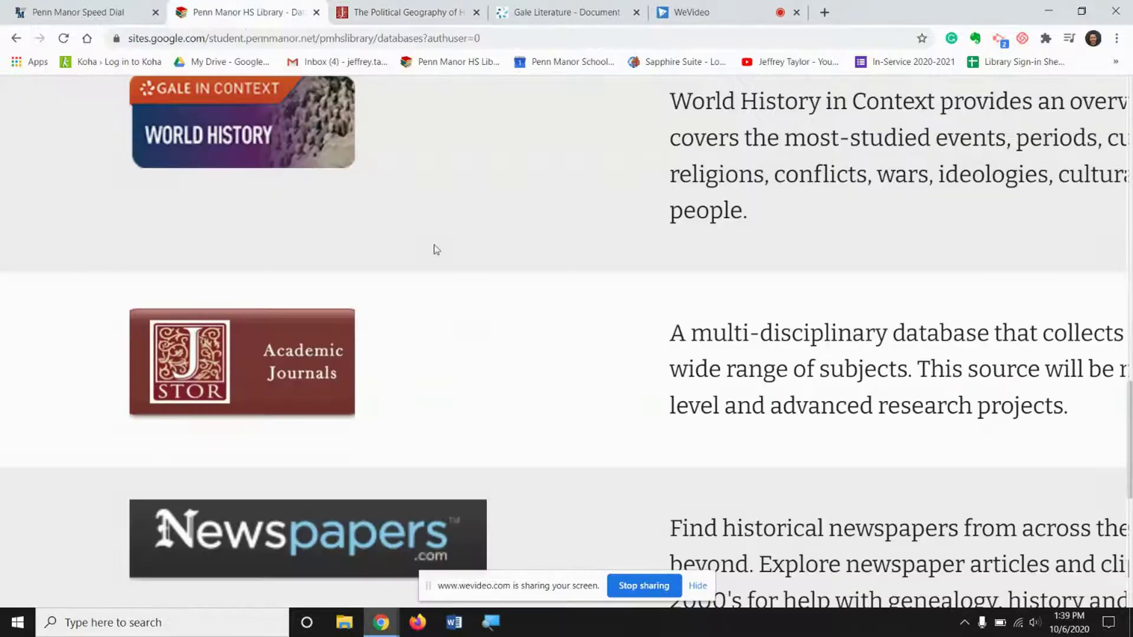
pyautogui.hotkey('ctrl', '0')
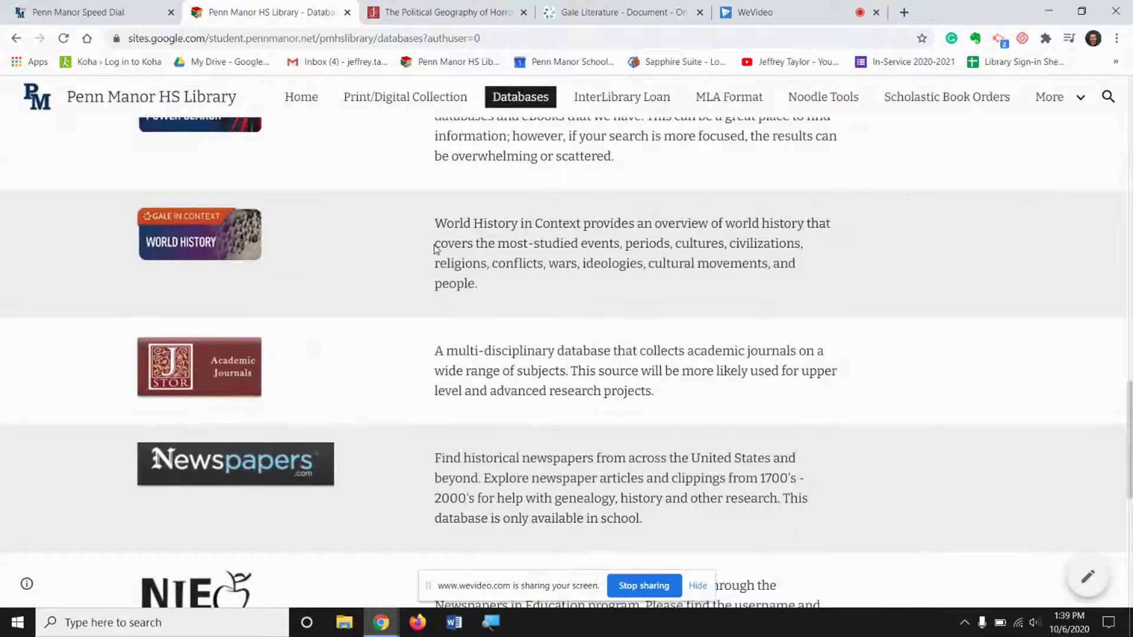
pyautogui.scroll(-5, 335, 253)
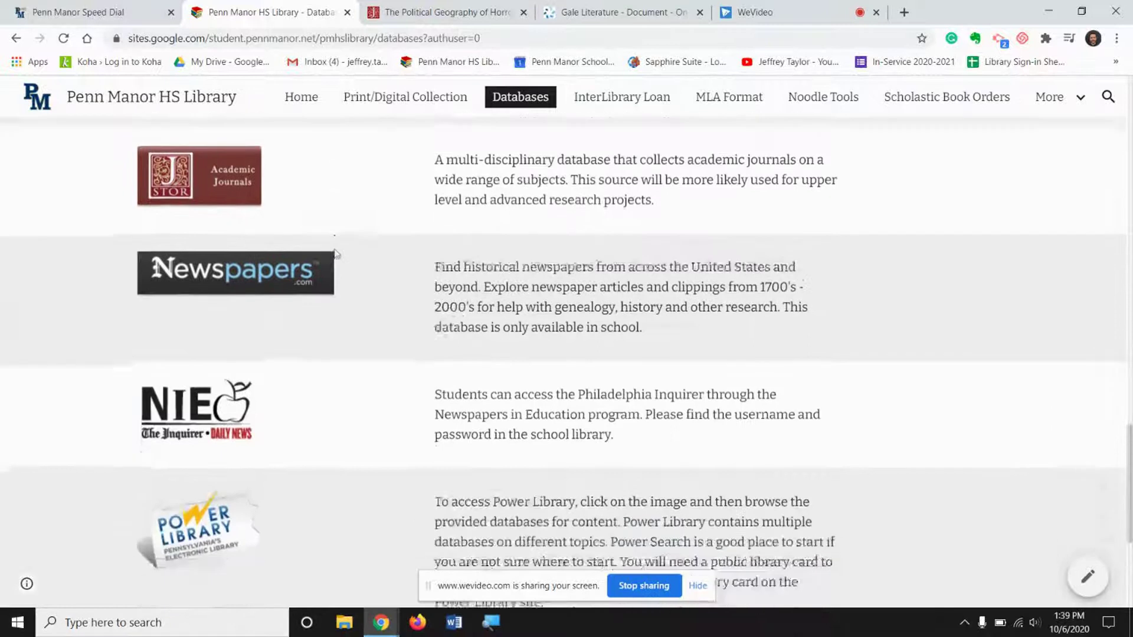
pyautogui.scroll(-3, 334, 253)
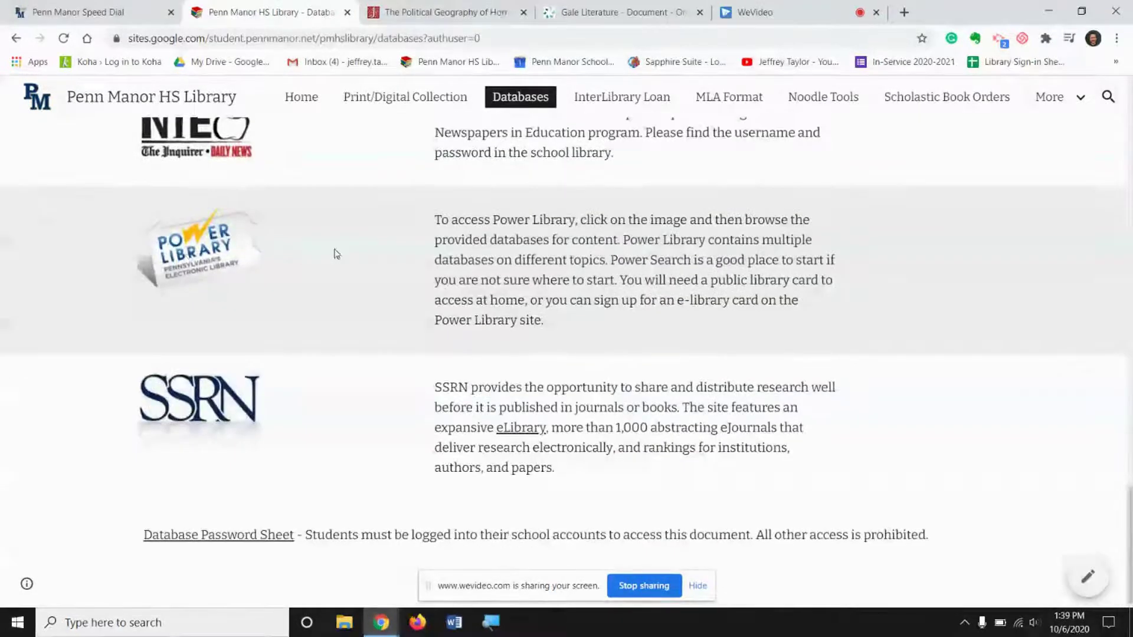
pyautogui.hotkey('ctrl', '+')
pyautogui.hotkey('ctrl', '+')
pyautogui.hotkey('ctrl', '+')
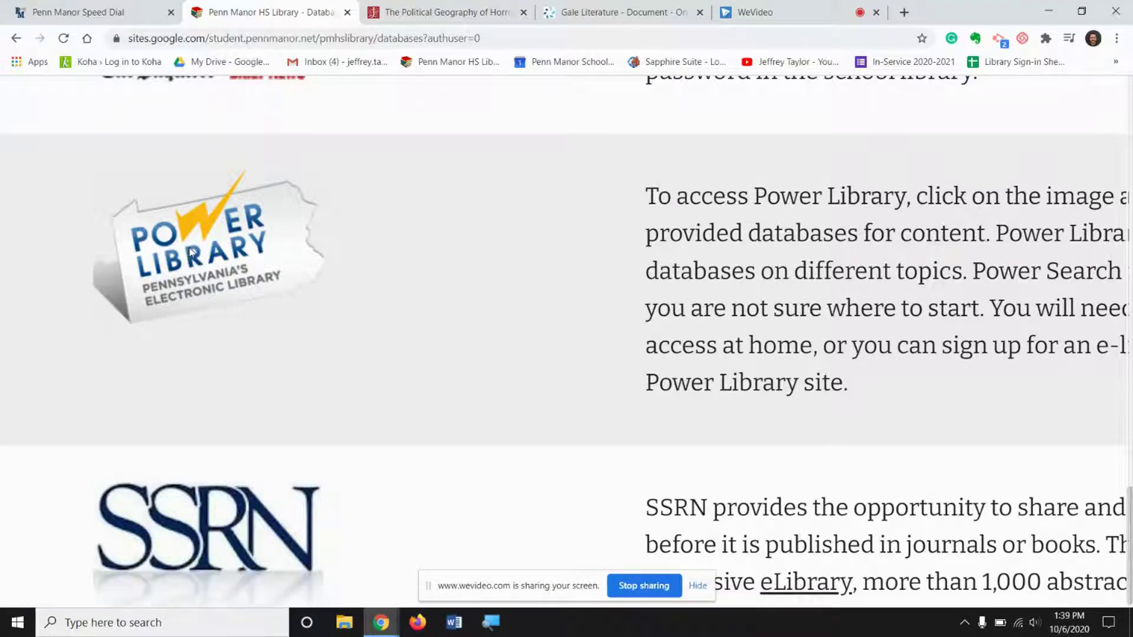
pyautogui.click(190, 253)
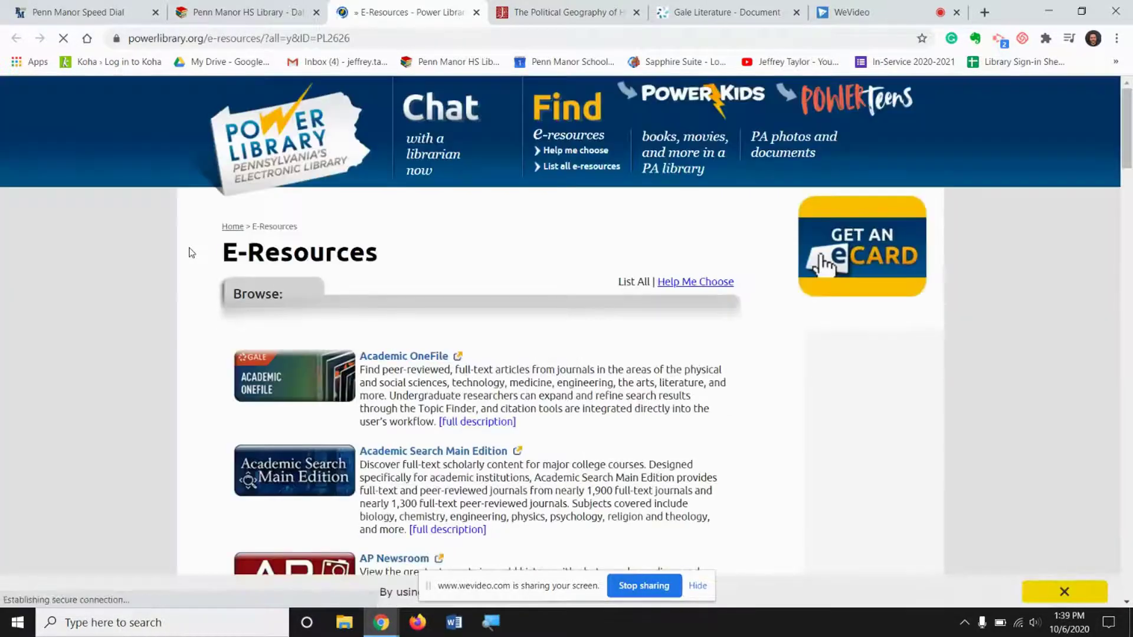
# Highlight "literature" in the Academic OneFile description and open Academic Search Main Edition from the E-Resources list.
pyautogui.scroll(-1, 385, 311)
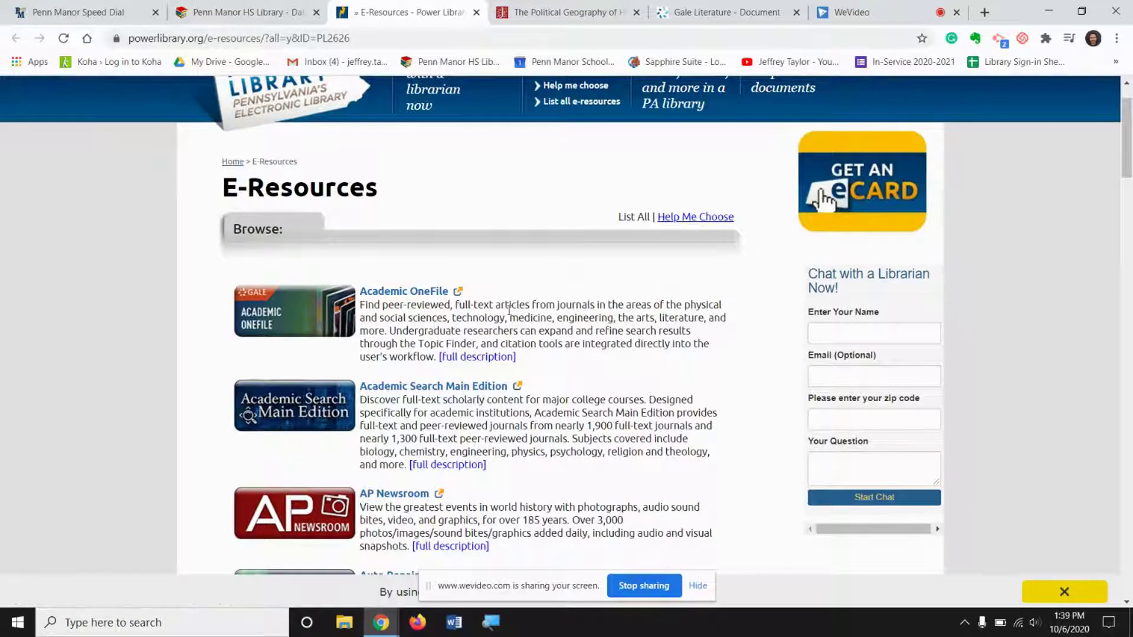
pyautogui.moveTo(655, 319); pyautogui.dragTo(705, 322)
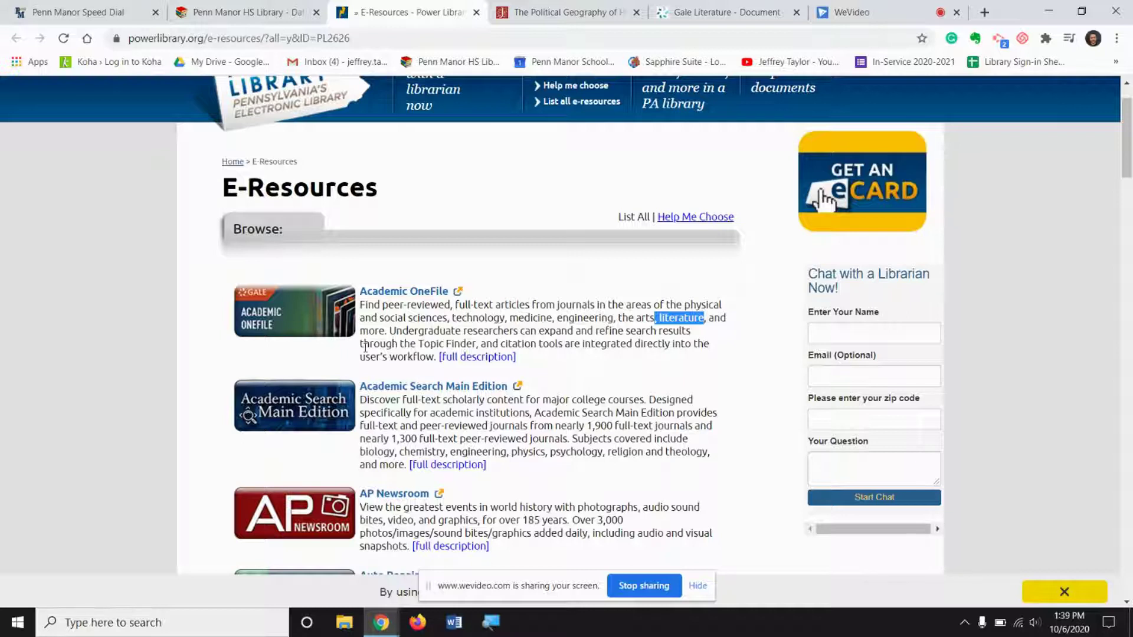
pyautogui.click(432, 387)
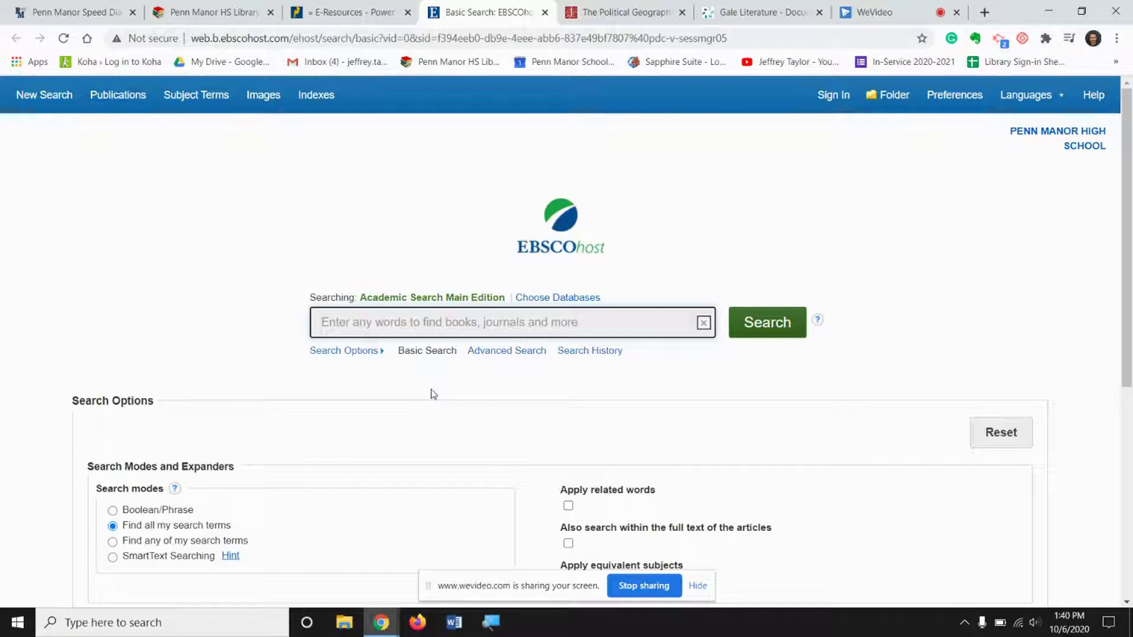
# Limit the EBSCOhost search results to full text in the search options.
pyautogui.scroll(-4, 432, 394)
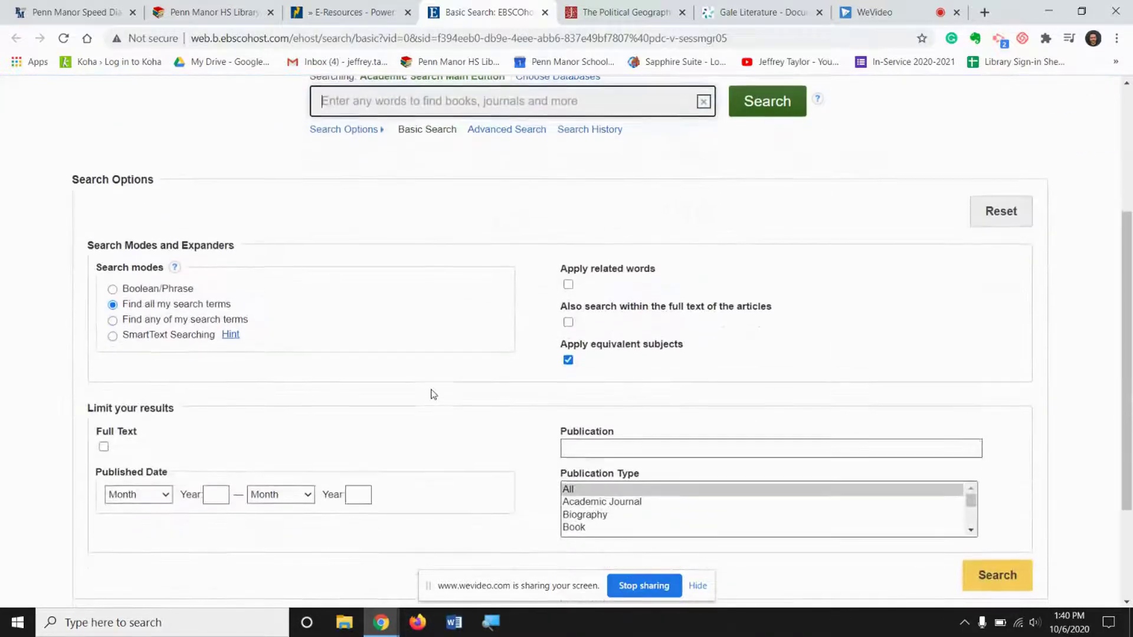
pyautogui.click(103, 450)
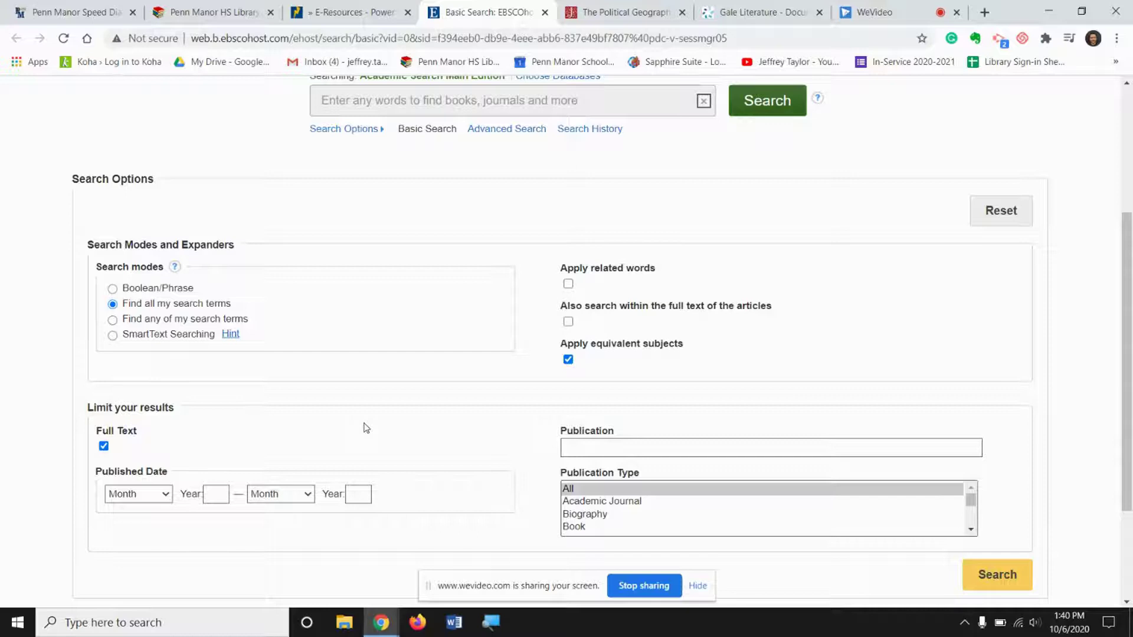
pyautogui.scroll(2, 365, 427)
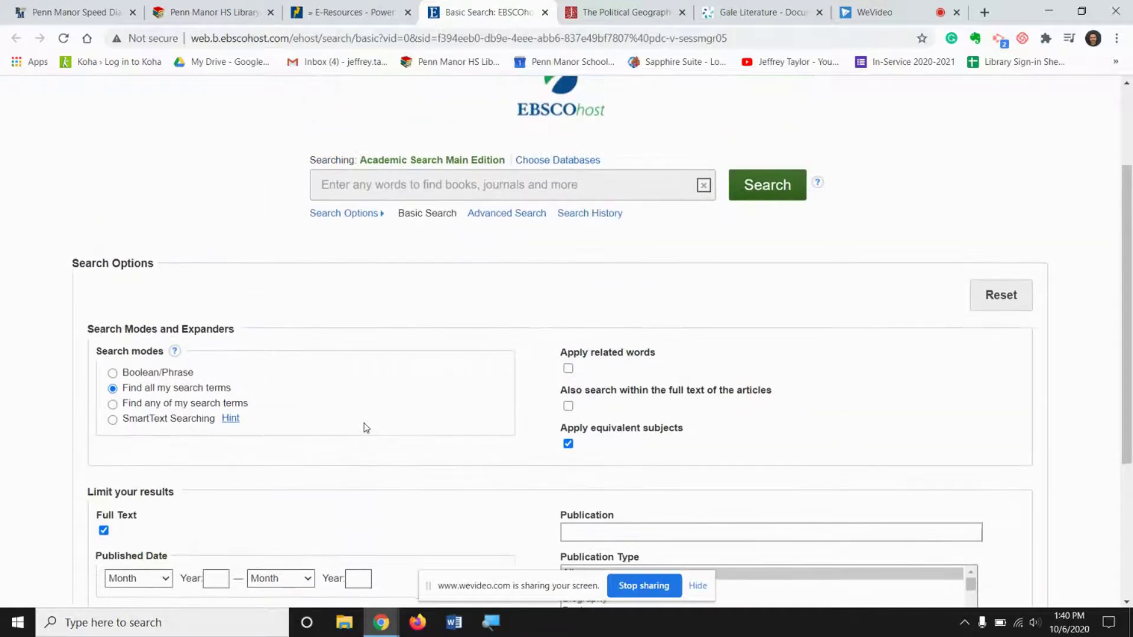
pyautogui.scroll(1, 366, 428)
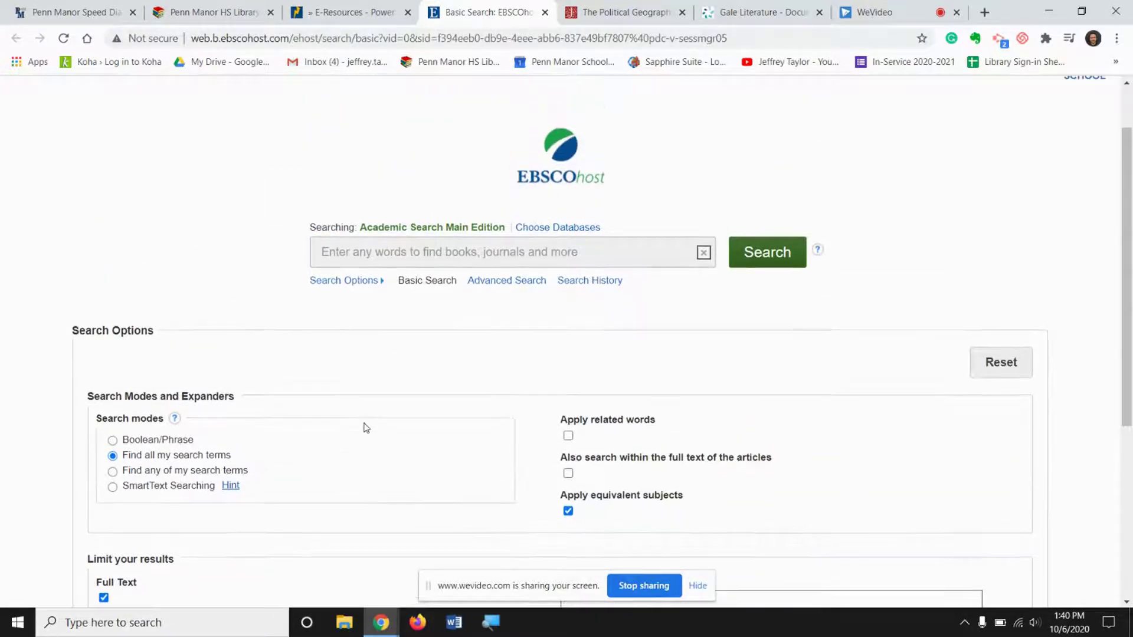
# Add eBook Collection (EBSCOhost) to the searched databases and run a search for "mary shelley frankenstein".
pyautogui.click(574, 232)
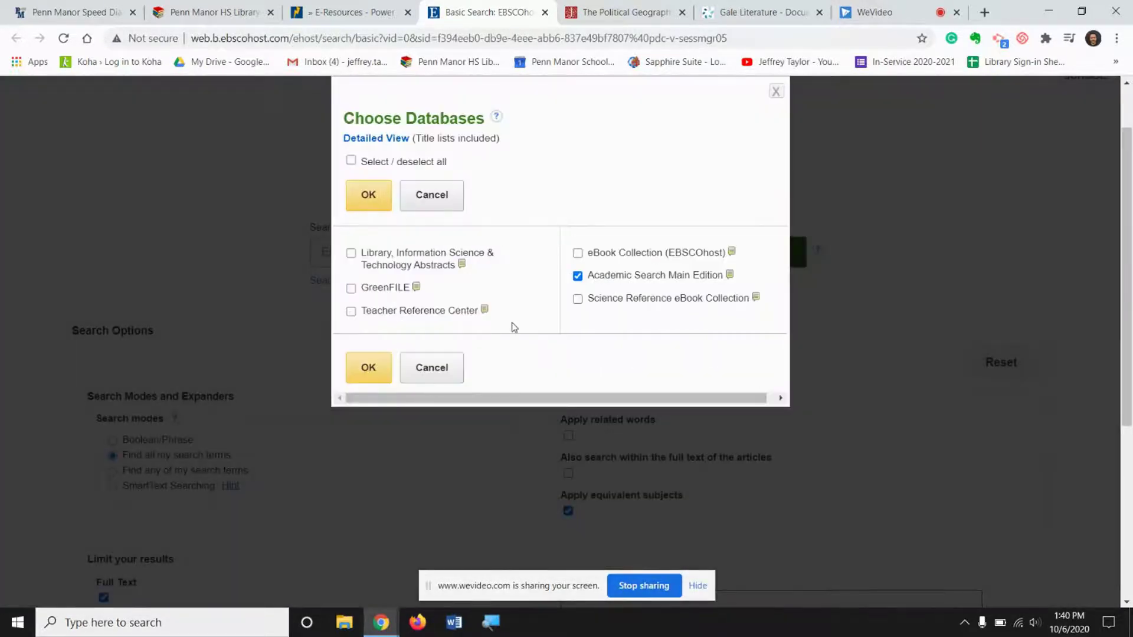
pyautogui.click(578, 253)
pyautogui.click(368, 368)
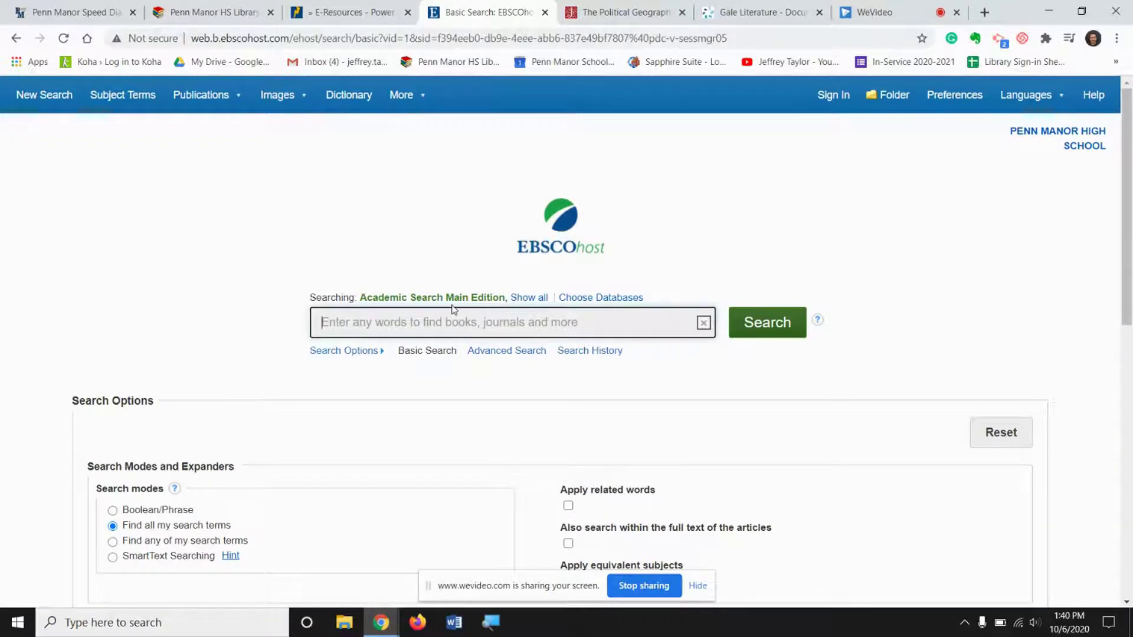
pyautogui.write('mary shelley')
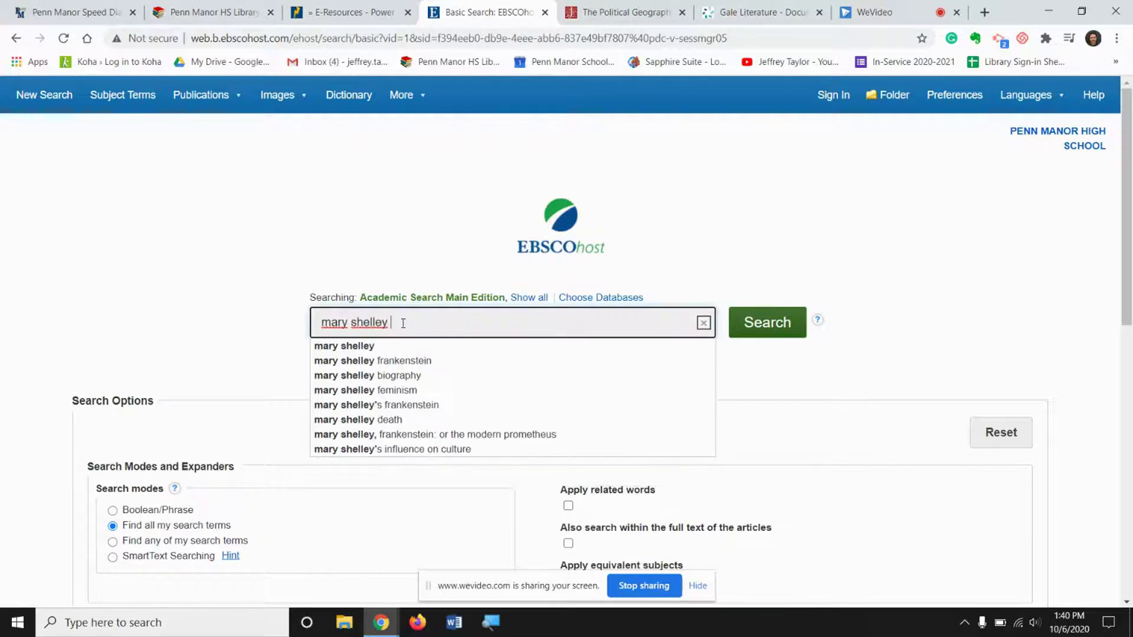
pyautogui.click(416, 361)
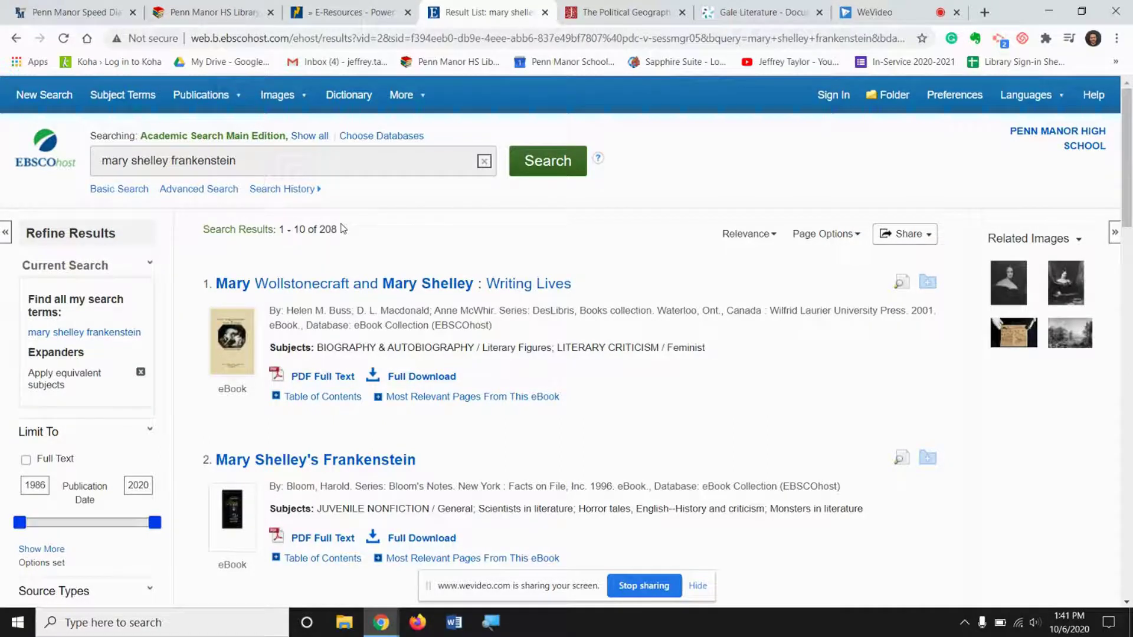
# Browse the first page of EBSCOhost results for "mary shelley frankenstein", including the eBooks, periodicals and reviews.
pyautogui.scroll(-13, 342, 229)
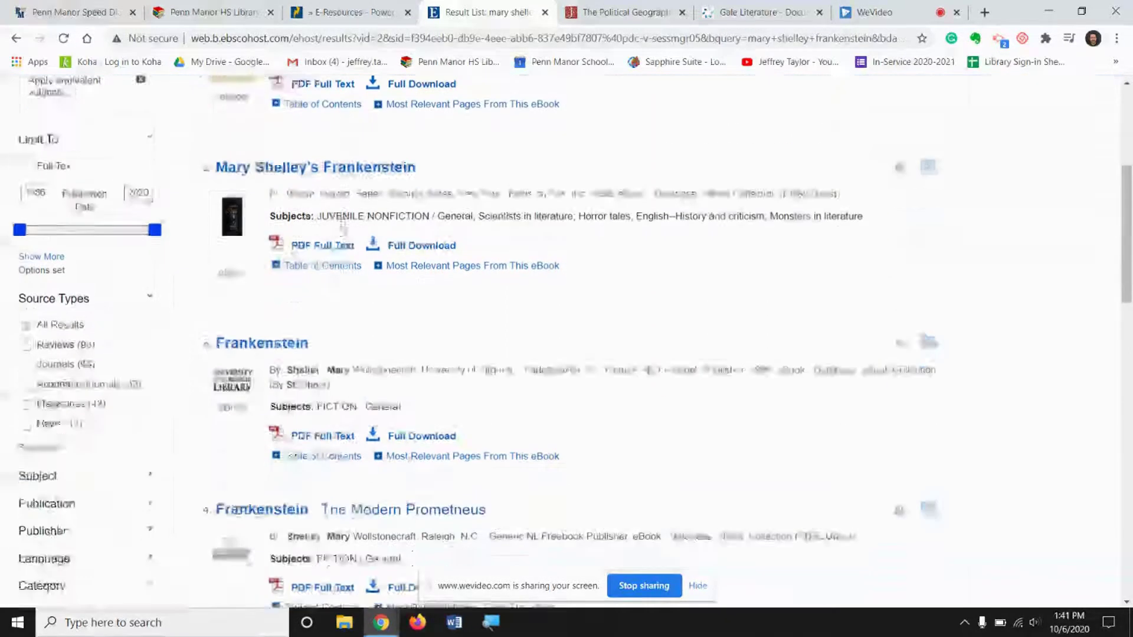
pyautogui.scroll(10, 342, 229)
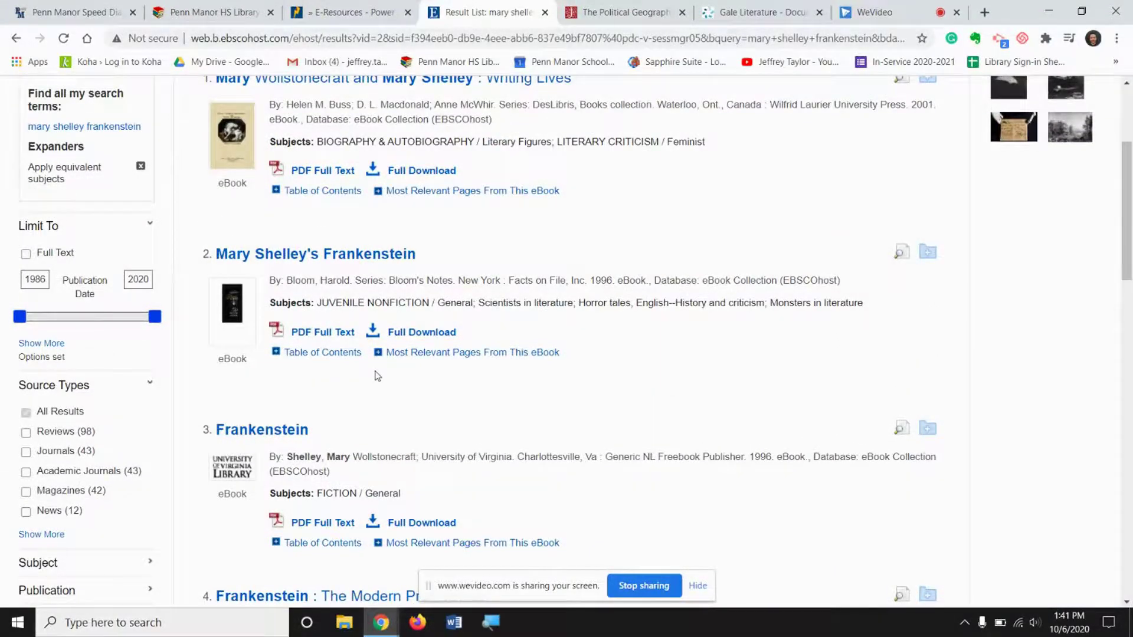
pyautogui.scroll(-10, 377, 376)
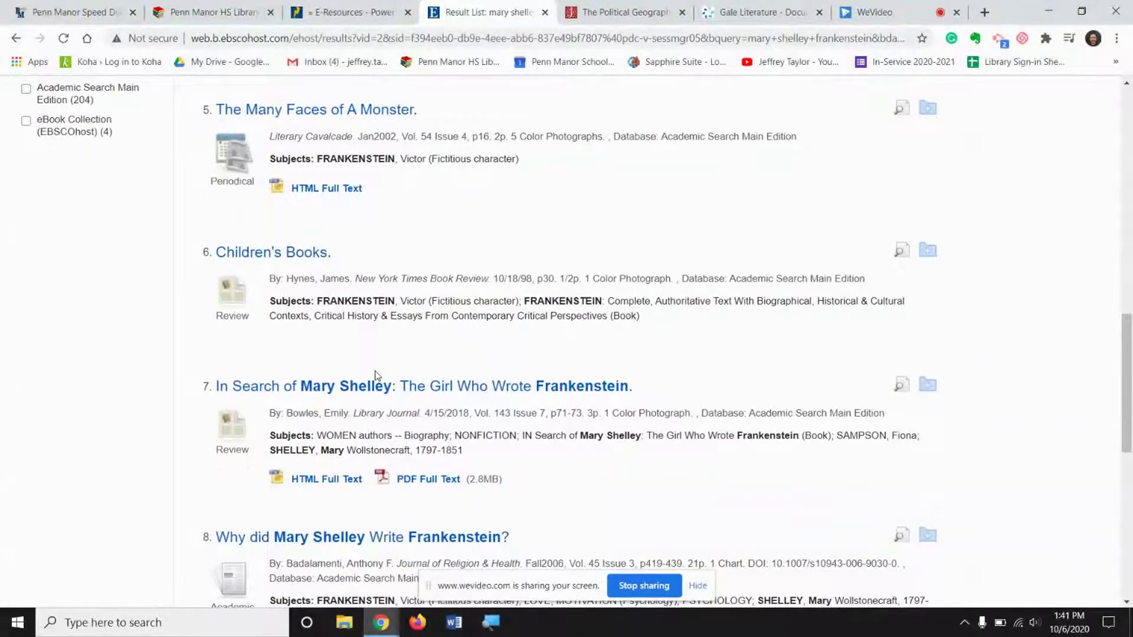
pyautogui.scroll(10, 375, 376)
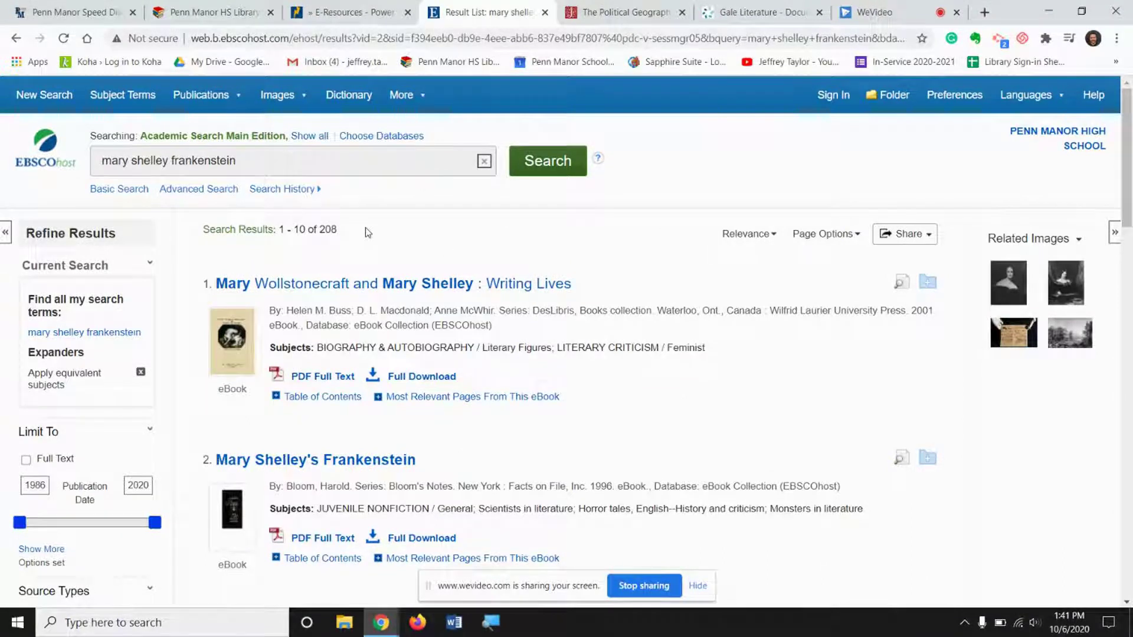
# Return to the Penn Manor HS Library Databases page and review its listed databases, from the Database Password Sheet back to the introduction.
pyautogui.click(209, 13)
pyautogui.scroll(-3, 379, 188)
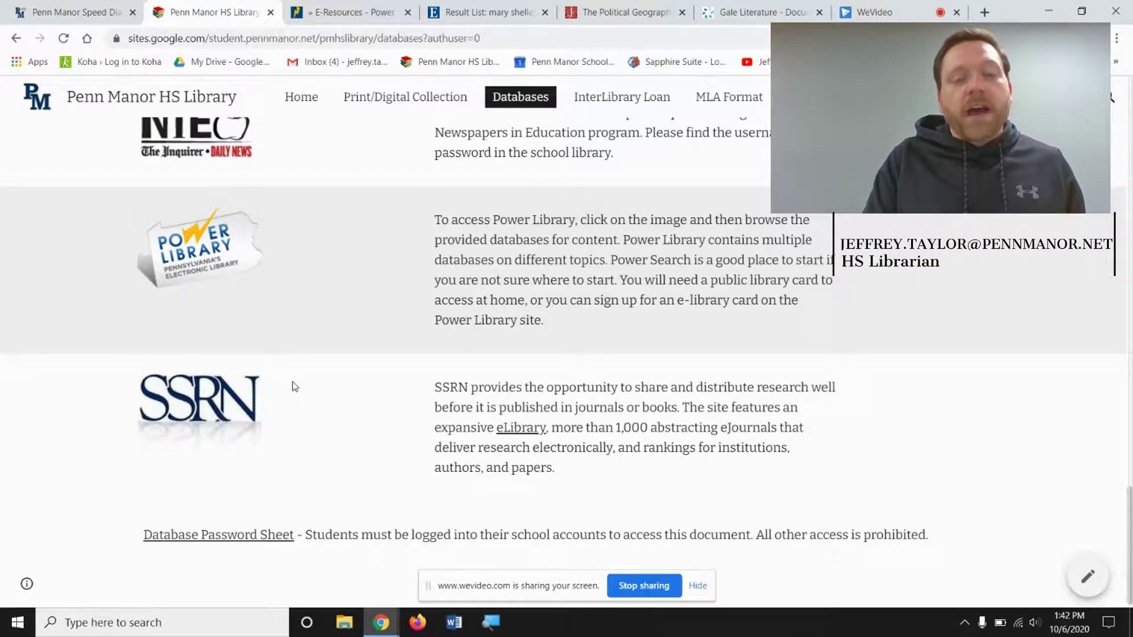
pyautogui.scroll(5, 294, 386)
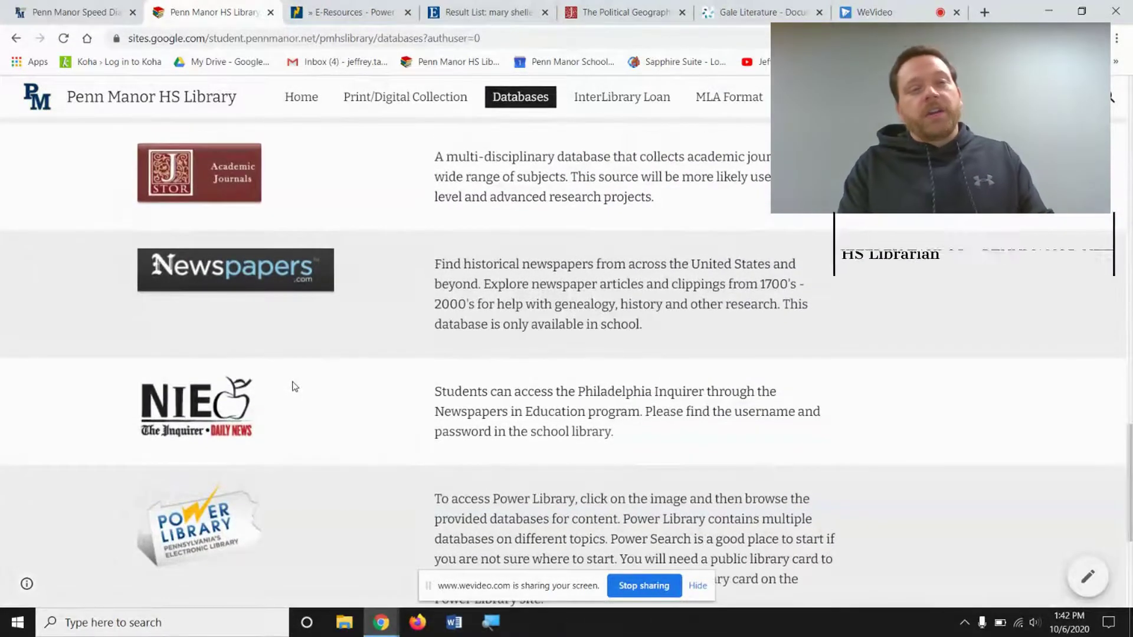
pyautogui.scroll(20, 294, 386)
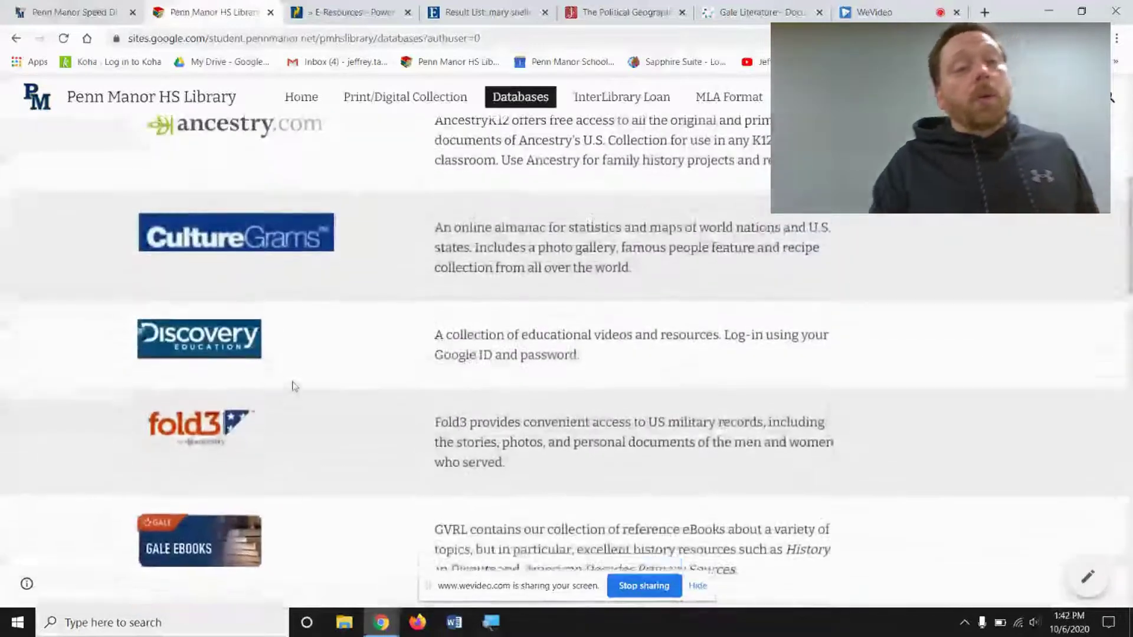
pyautogui.scroll(7, 294, 387)
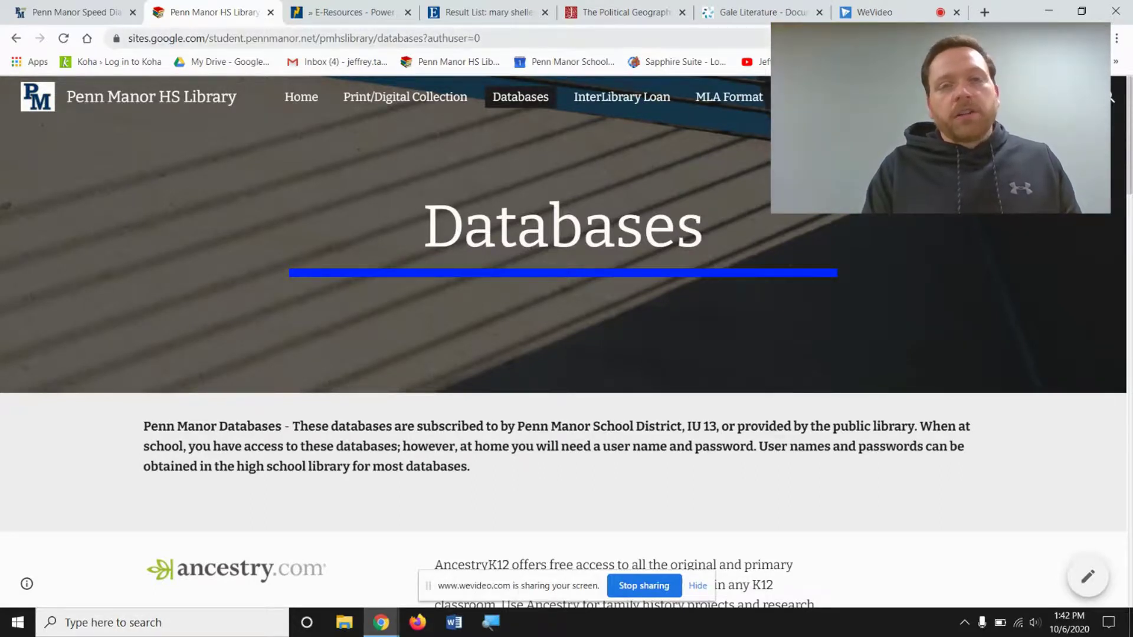
pyautogui.click(904, 15)
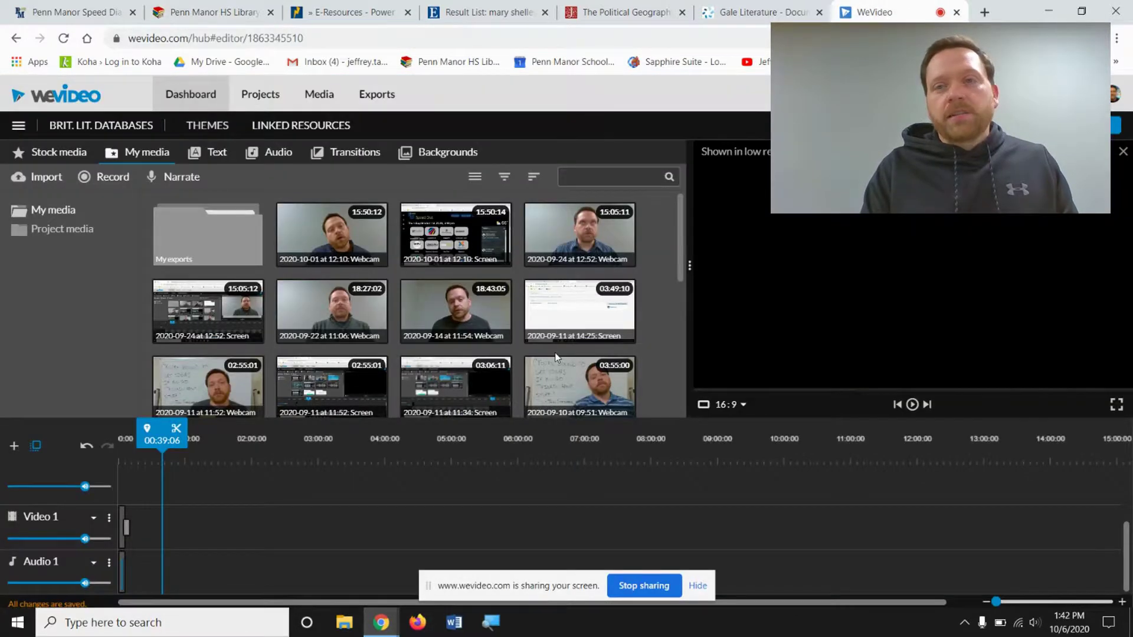